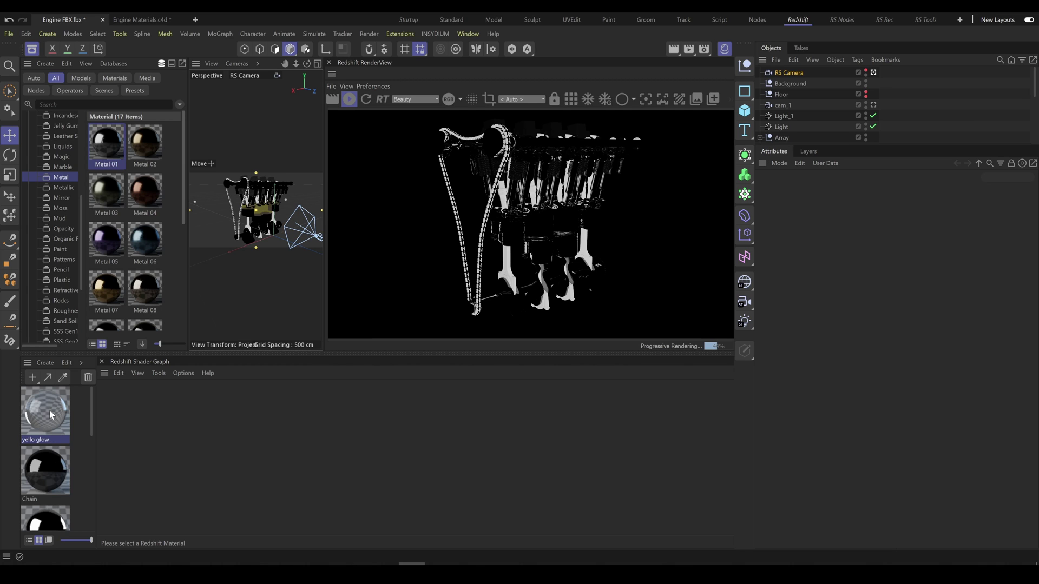
Step: Switch to the Engine Materials.c4d scene and toggle between the RS Camera Details and RS Camera views
left_click(140, 19)
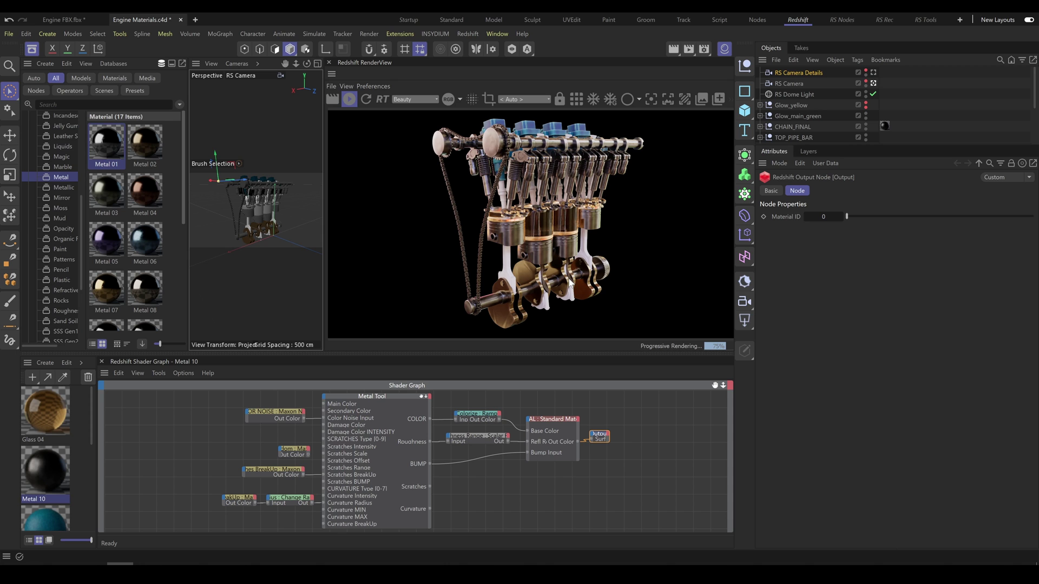
left_click(873, 73)
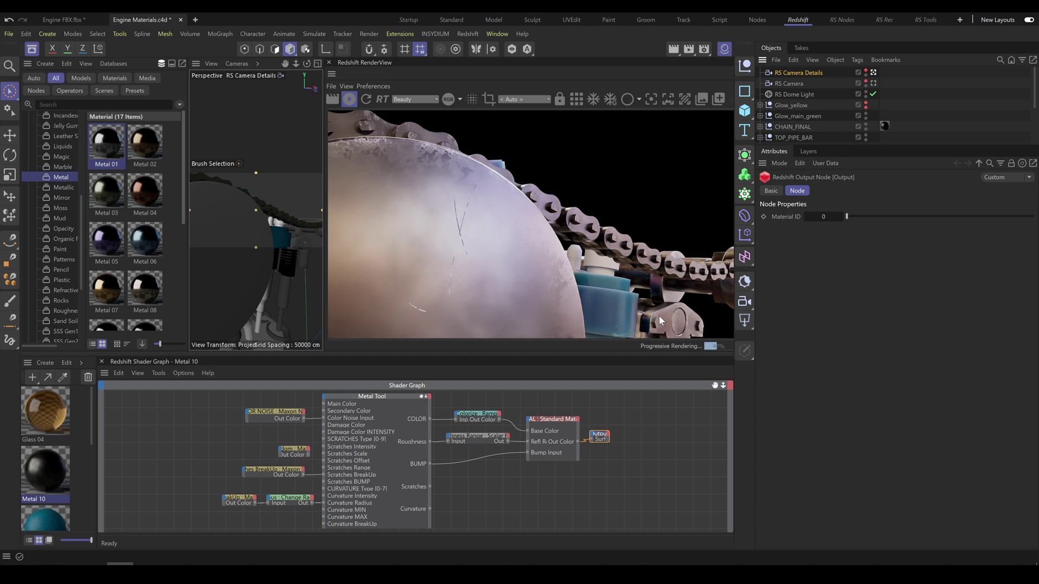
left_click(873, 84)
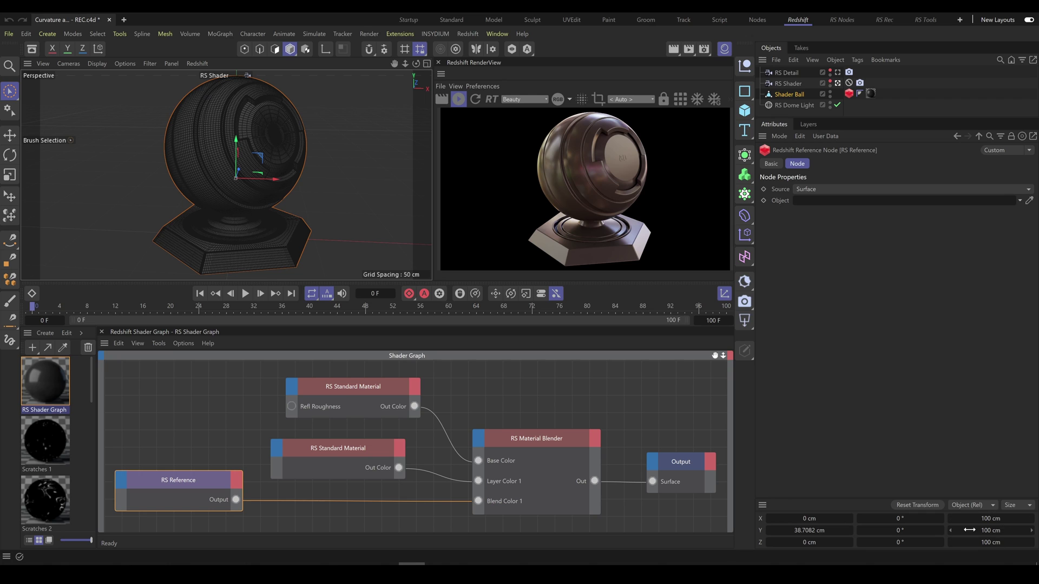
Step: Drag Scratches 1 into the RS Reference Object field and close the Coordinate Manager
left_click_drag(47, 445, 827, 202)
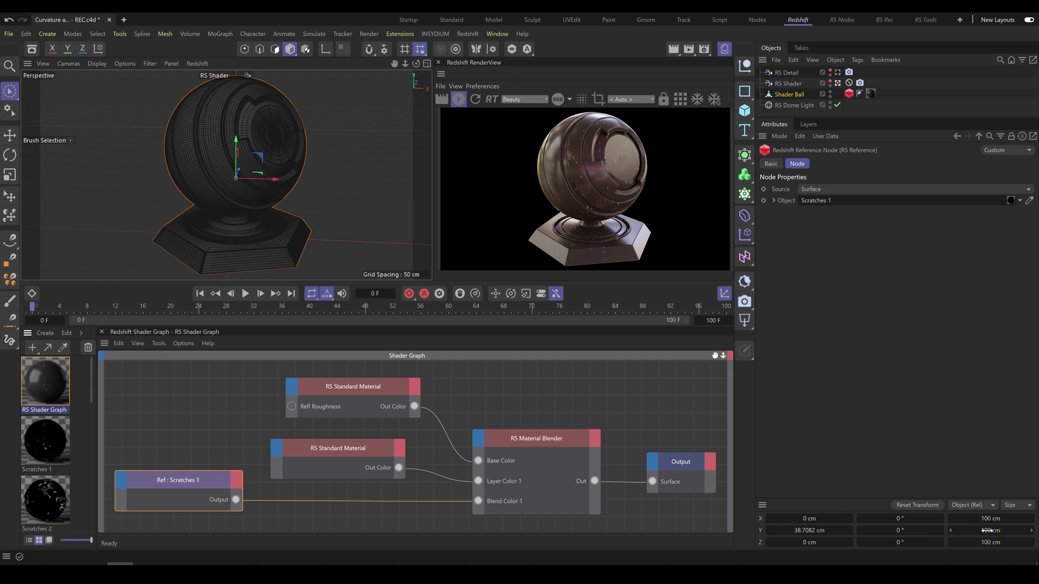
left_click(725, 294)
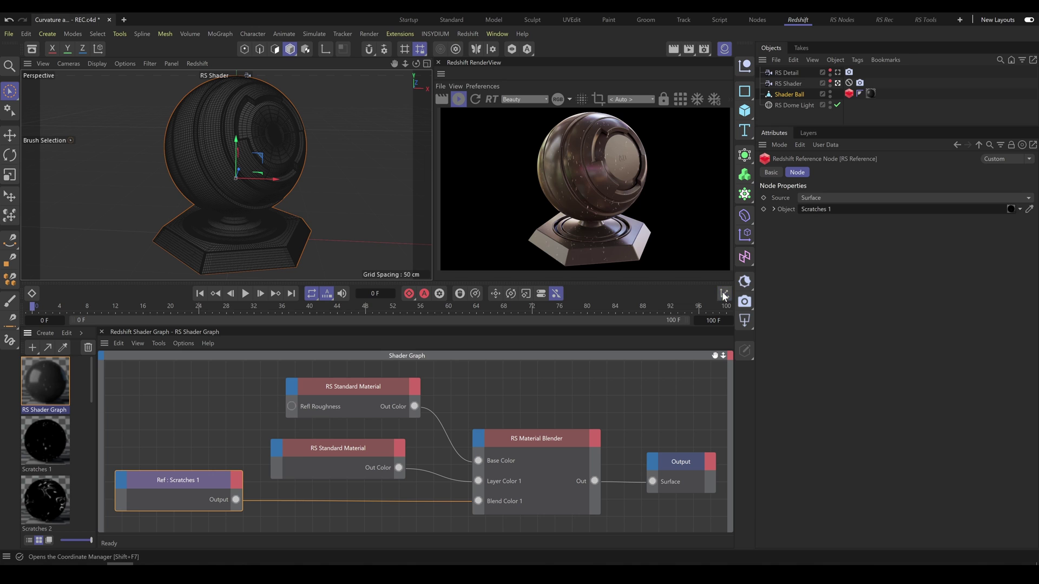
left_click(44, 435)
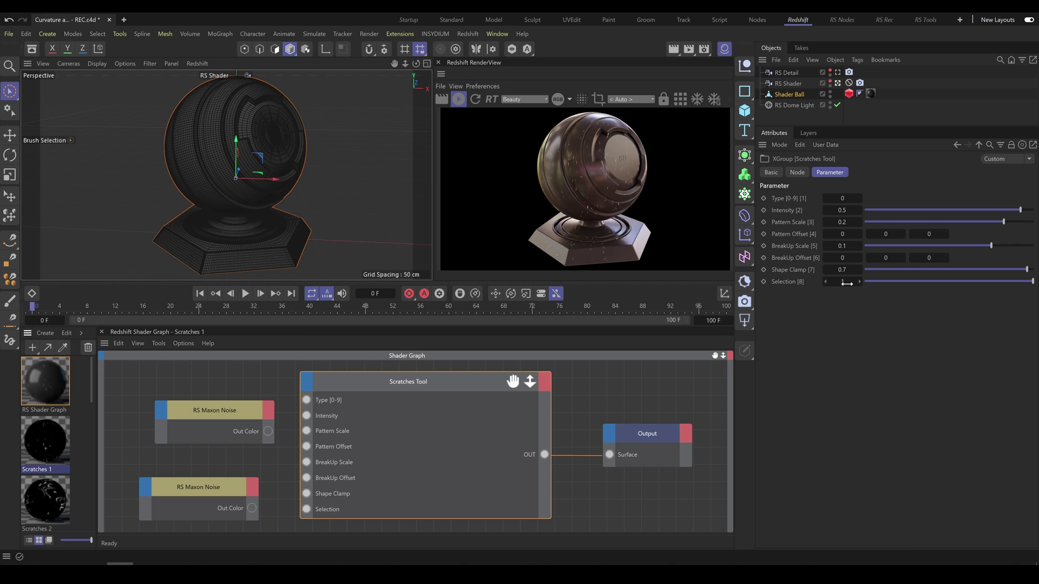
left_click_drag(884, 282, 853, 280)
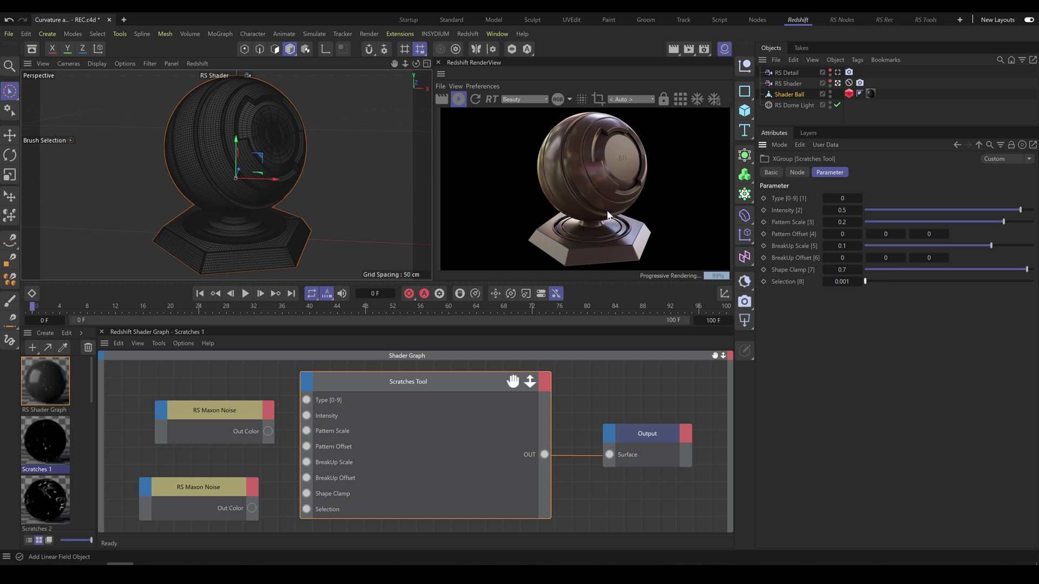
left_click_drag(886, 281, 1033, 282)
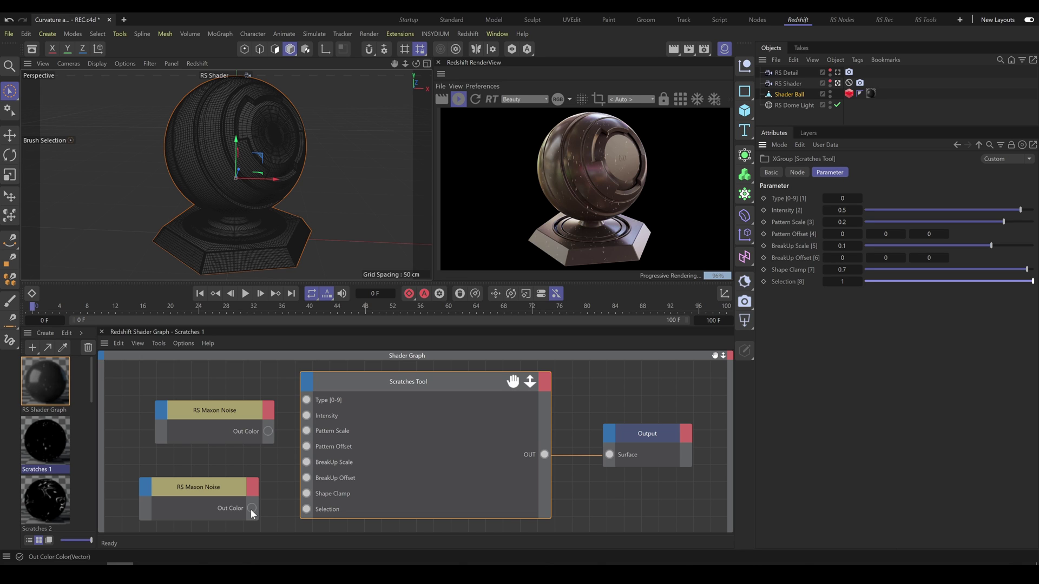
Step: Wire the lower Maxon Noise into Selection with Low Clip 0.44, Overall Scale 2.62 and Seed 179
left_click_drag(251, 509, 307, 510)
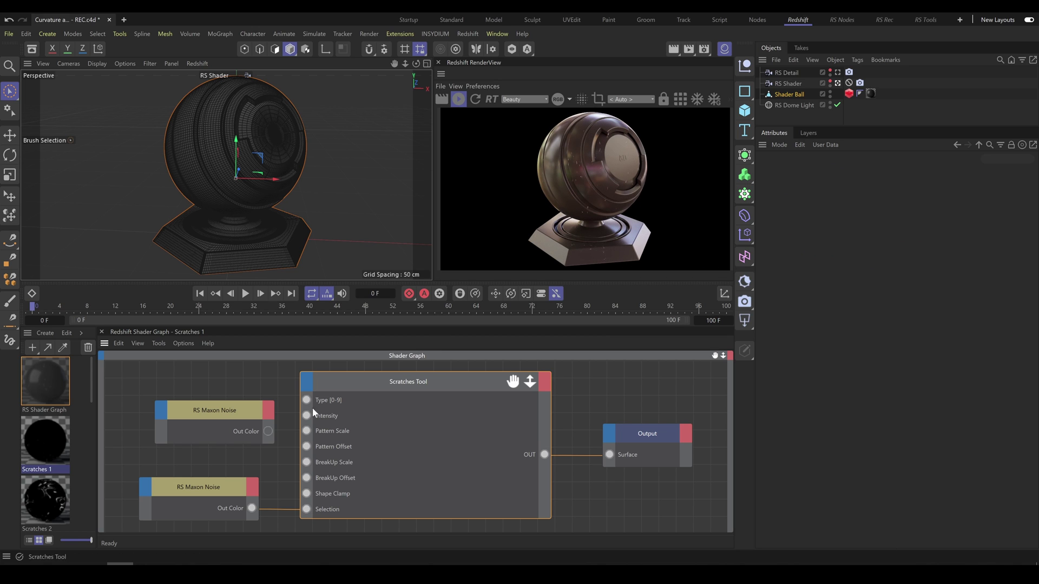
left_click(207, 487)
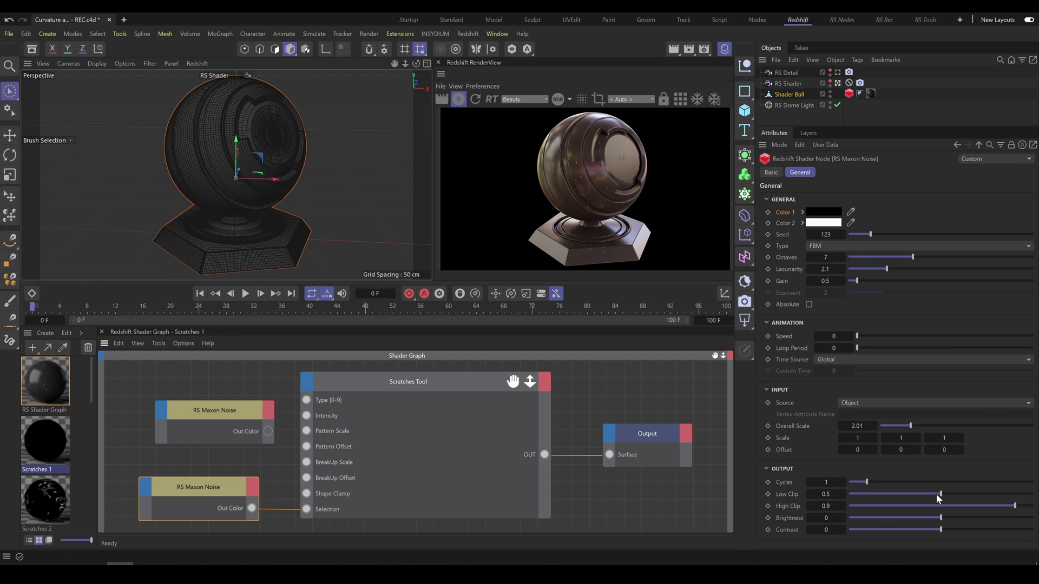
left_click_drag(940, 494, 848, 494)
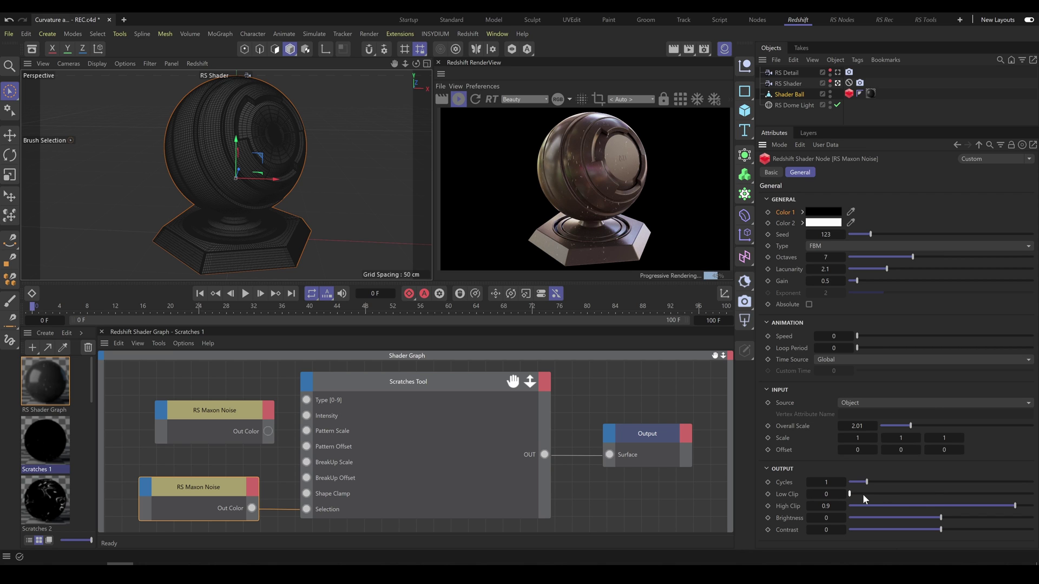
left_click_drag(986, 495, 955, 495)
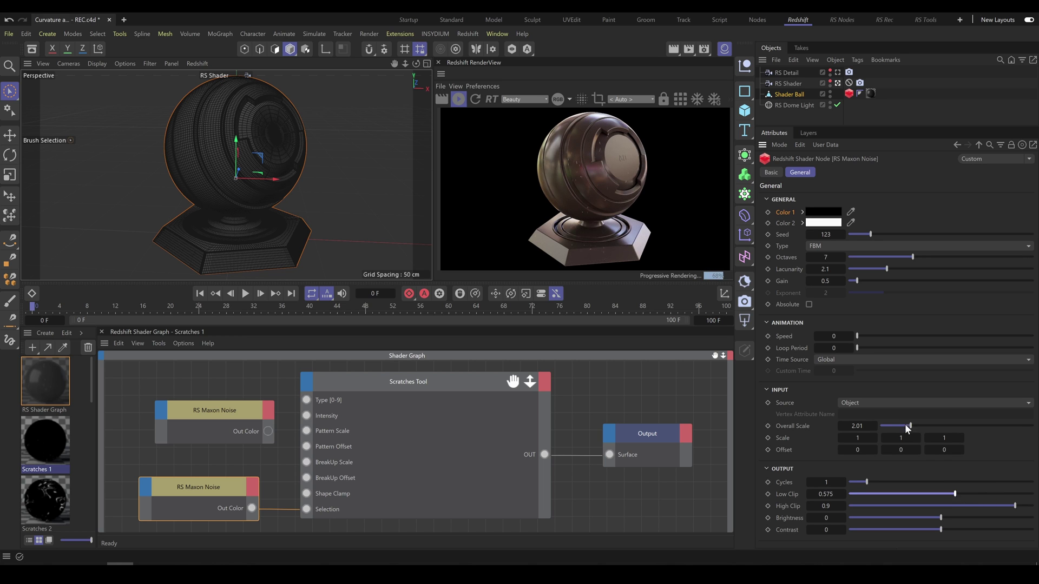
mouse_move(911, 426)
left_mouse_down()
mouse_move(902, 428)
mouse_move(920, 427)
left_mouse_up()
left_click_drag(879, 234, 881, 235)
left_click_drag(931, 495, 929, 494)
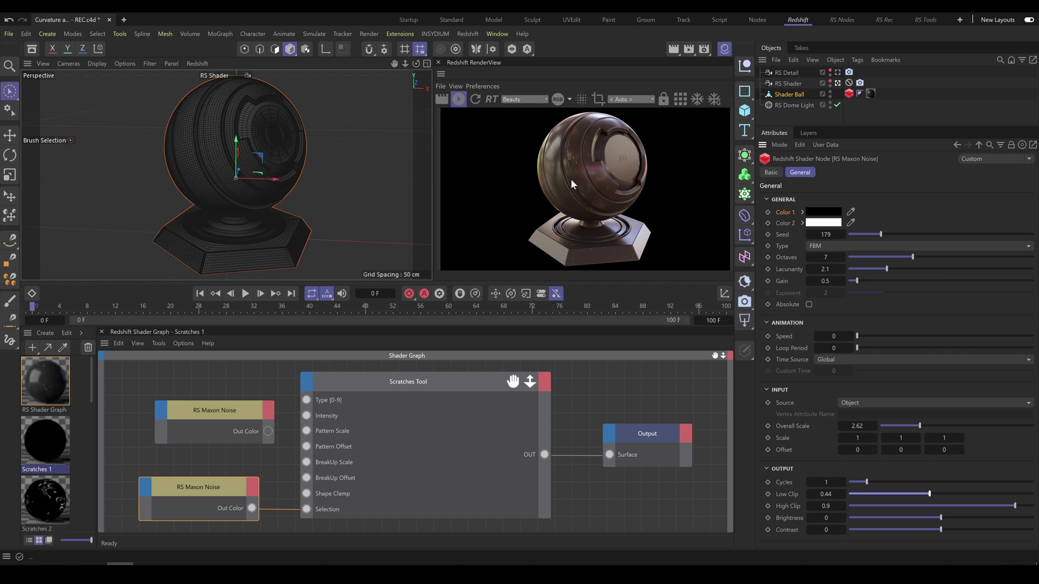
Step: Render through the RS Detail camera and step the Scratches Tool Type up to 3
left_click(837, 72)
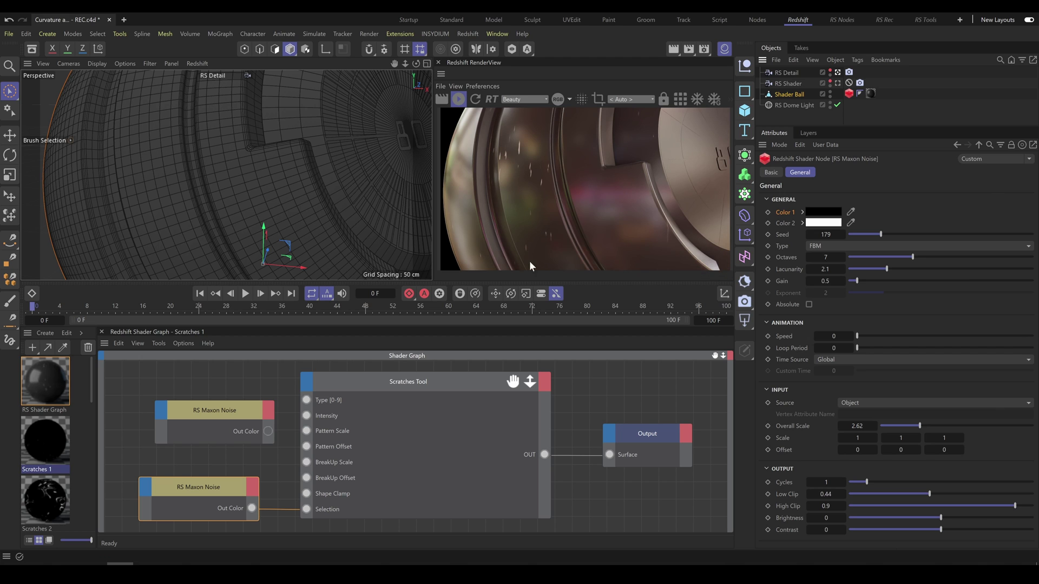
left_click(443, 383)
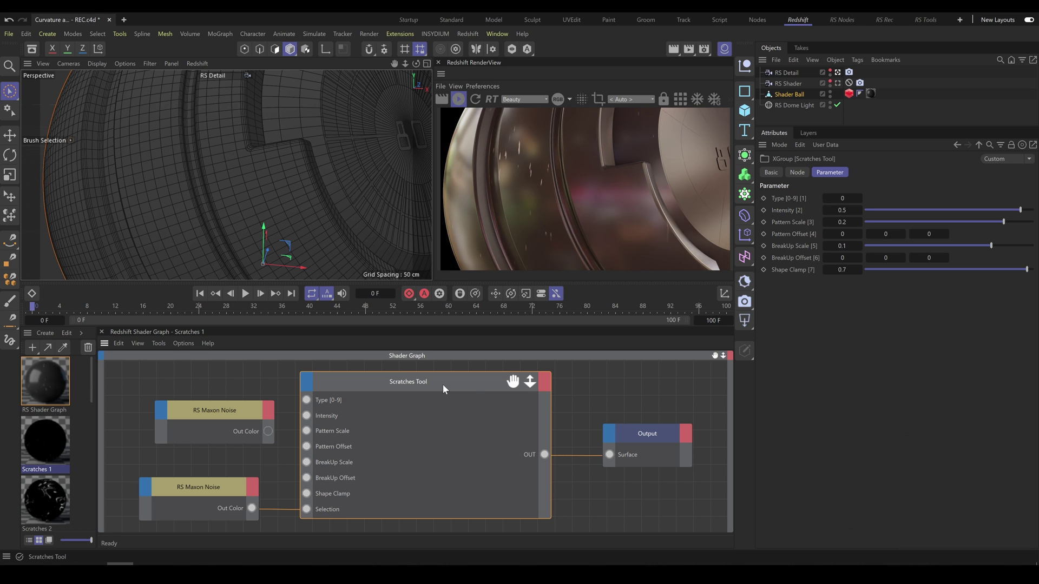
left_click(860, 198)
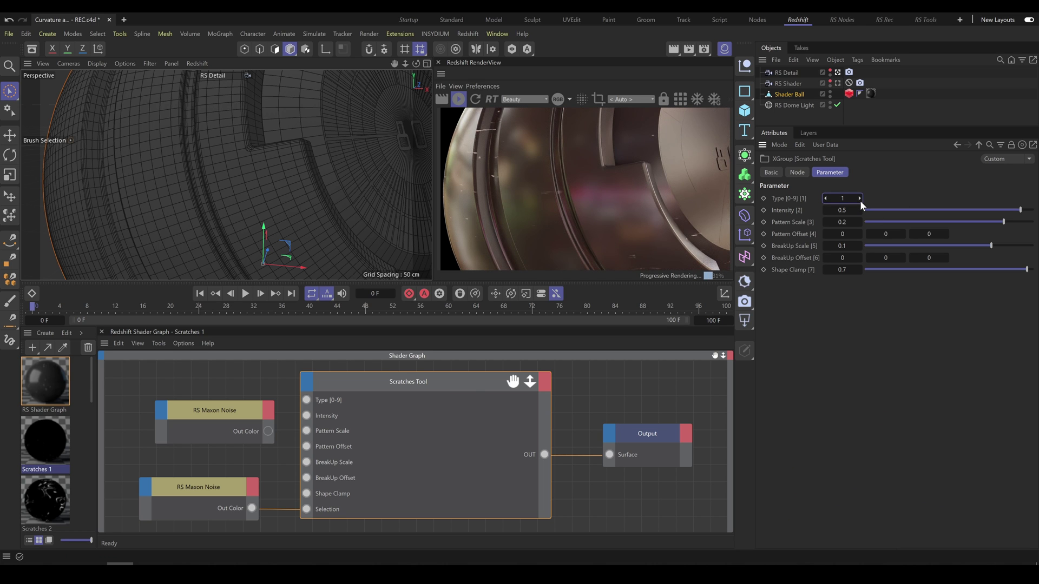
left_click(860, 198)
left_click(861, 201)
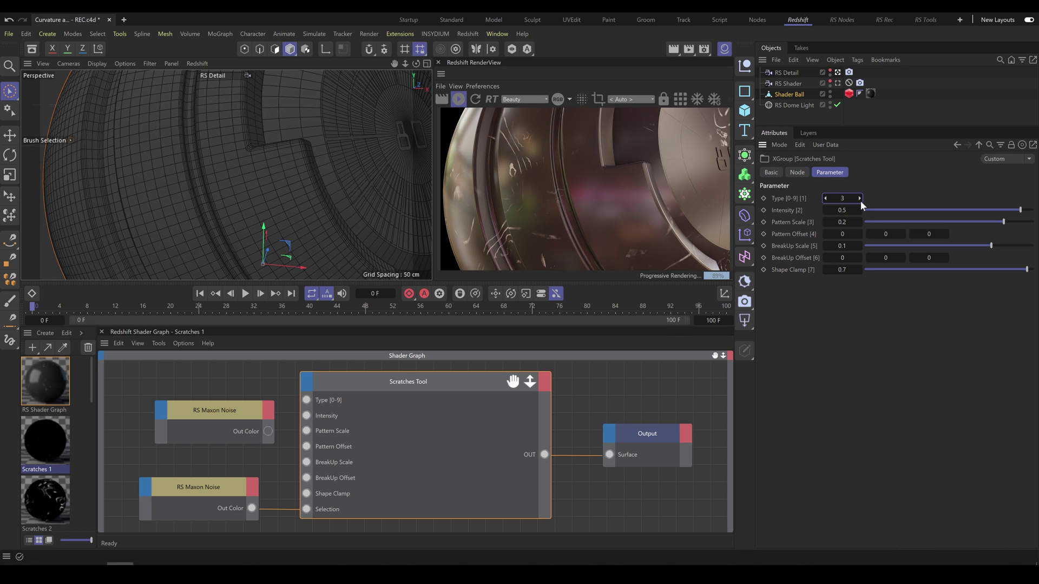
Step: Tune the Scratches Tool sliders: Intensity 0.3516, Pattern Scale 0.2399, BreakUp Scale 0.0504, Shape Clamp 0.8241
left_click_drag(1020, 210, 995, 215)
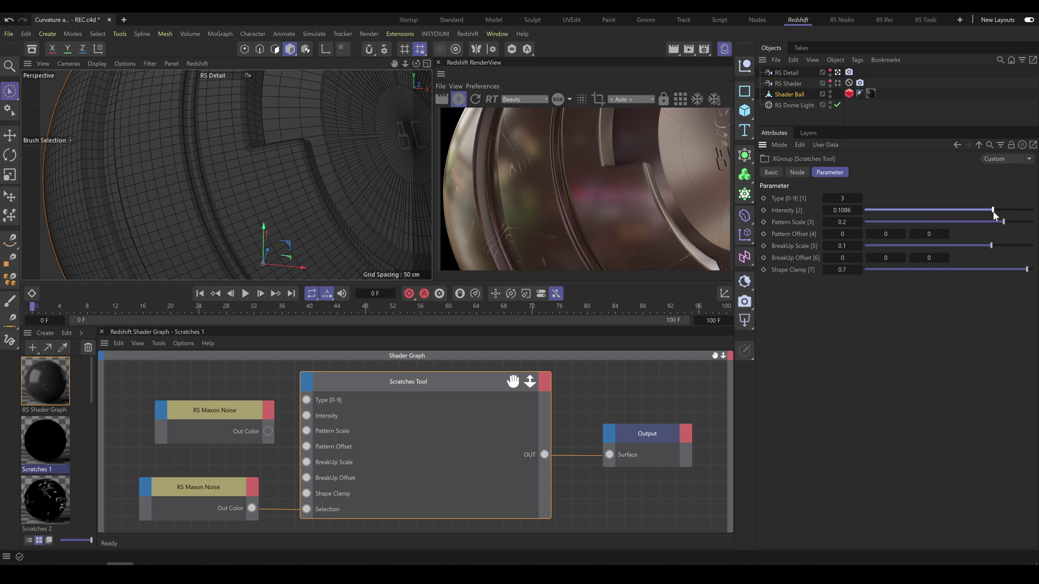
left_click_drag(1012, 221, 1014, 223)
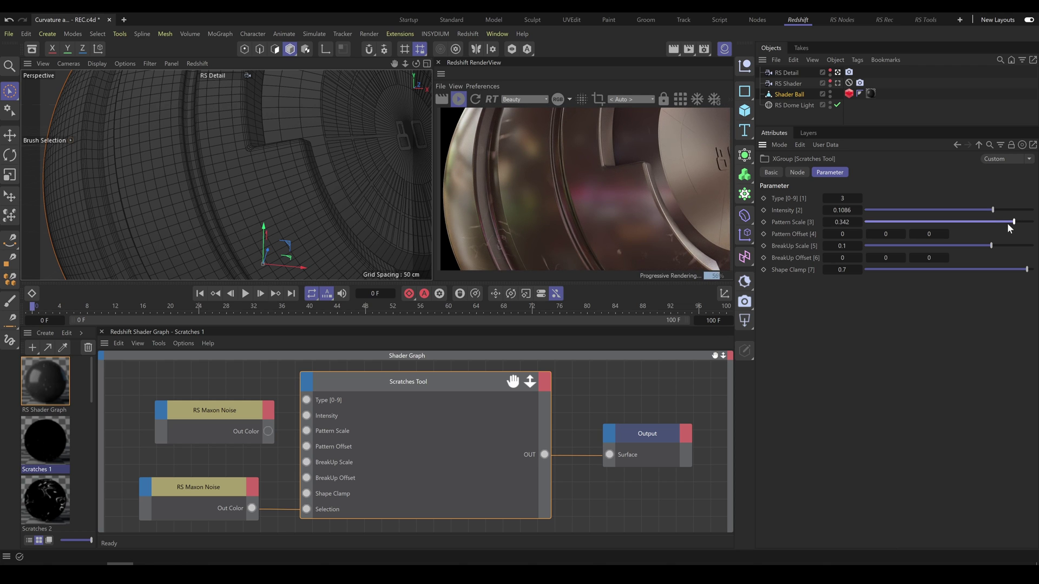
left_click(1007, 222)
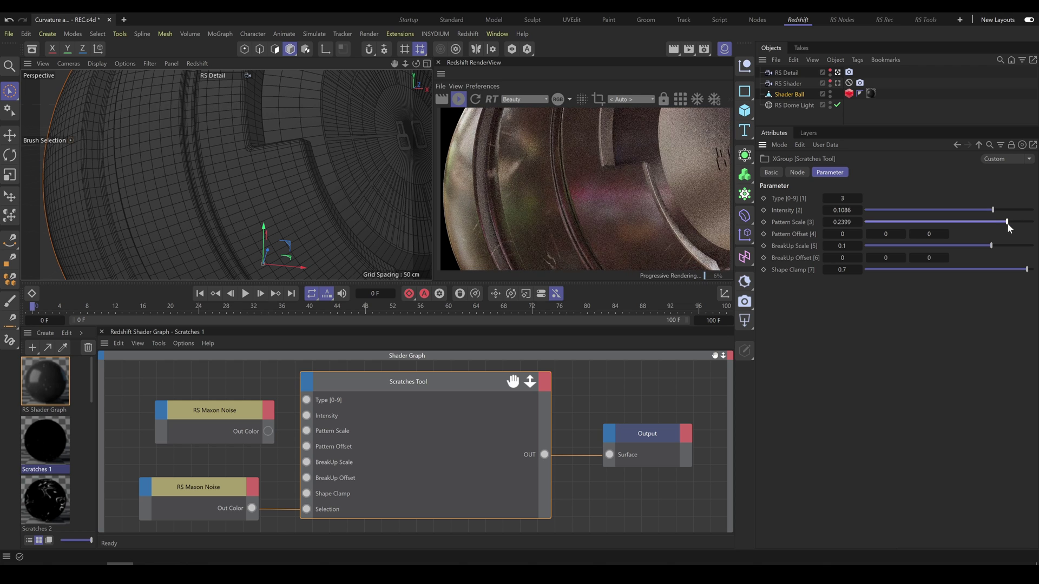
left_click(979, 247)
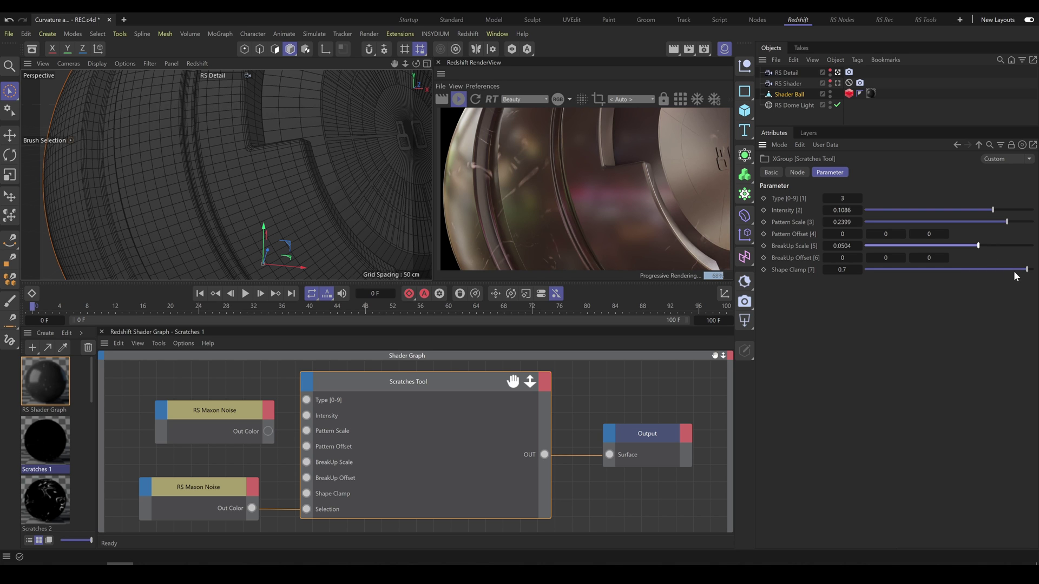
mouse_move(1014, 269)
left_mouse_down()
mouse_move(999, 271)
mouse_move(1028, 270)
left_mouse_up()
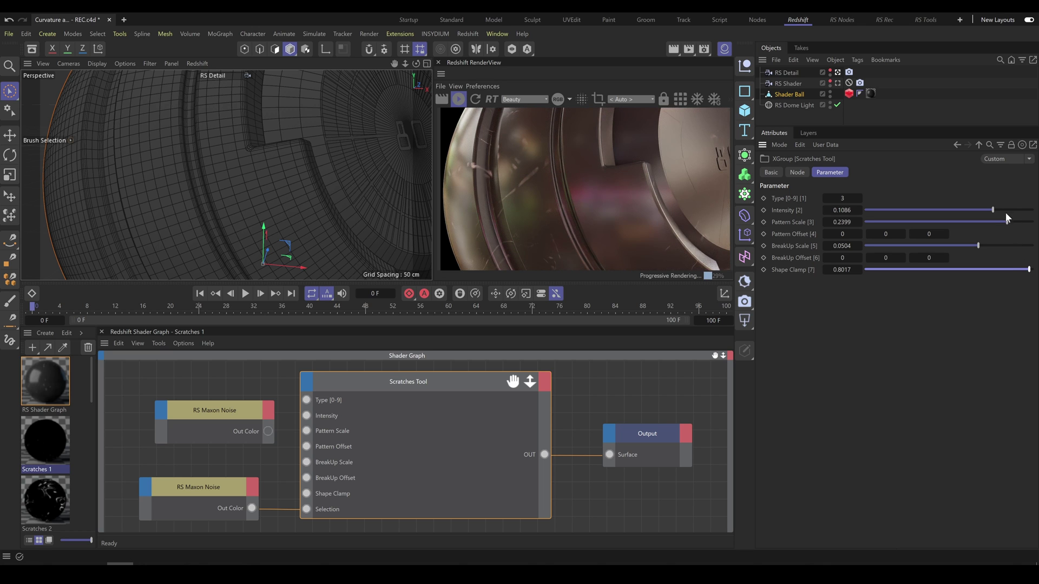
left_click_drag(1001, 208, 1014, 211)
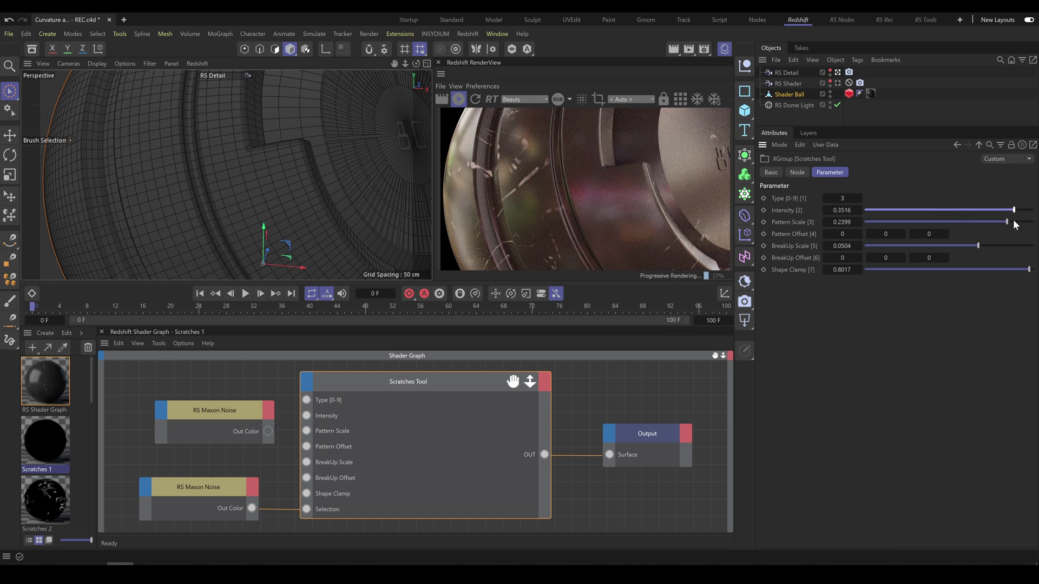
left_click_drag(1029, 270, 1029, 275)
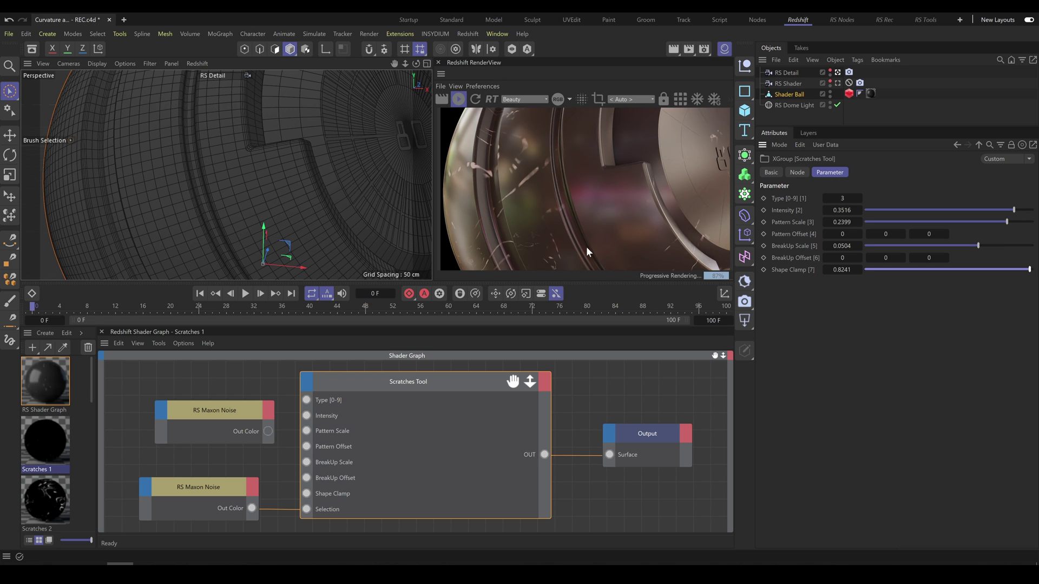
Step: Set the Pattern Offset to 1/3/2 and the BreakUp Offset to 1/1/0
left_click(903, 234)
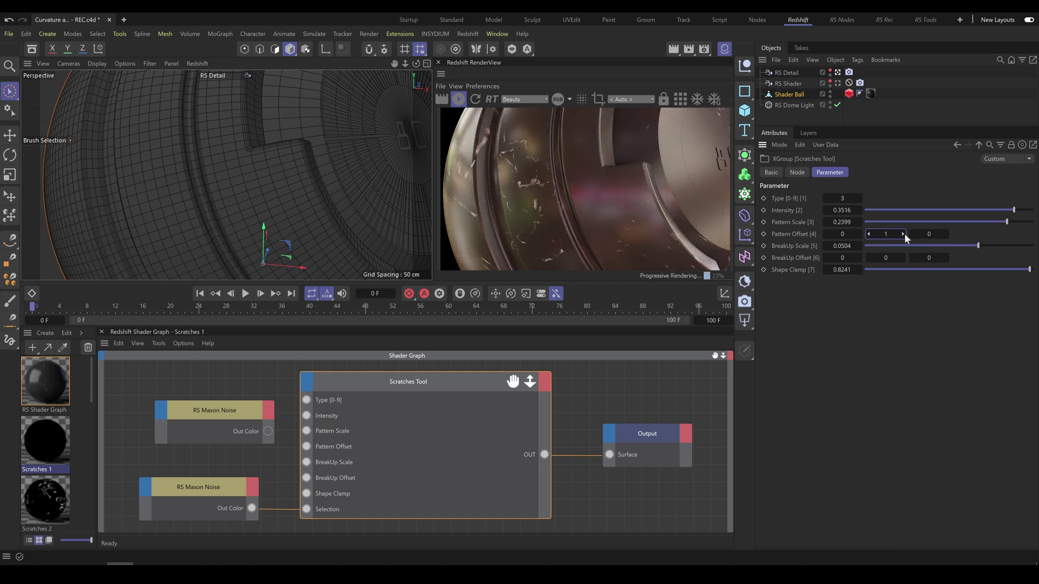
left_click(904, 234)
left_click(903, 234)
left_click(860, 234)
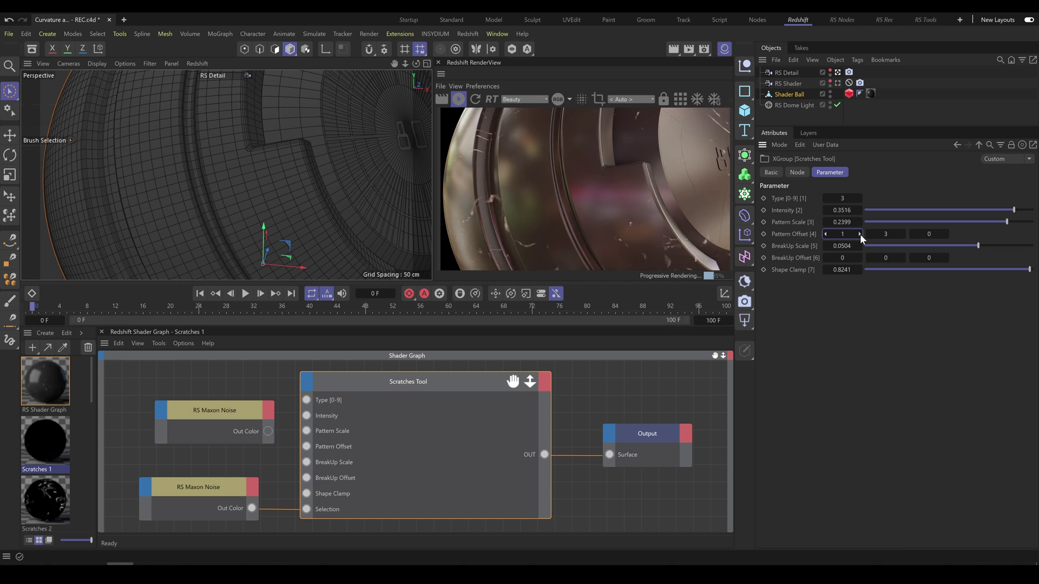
left_click(947, 234)
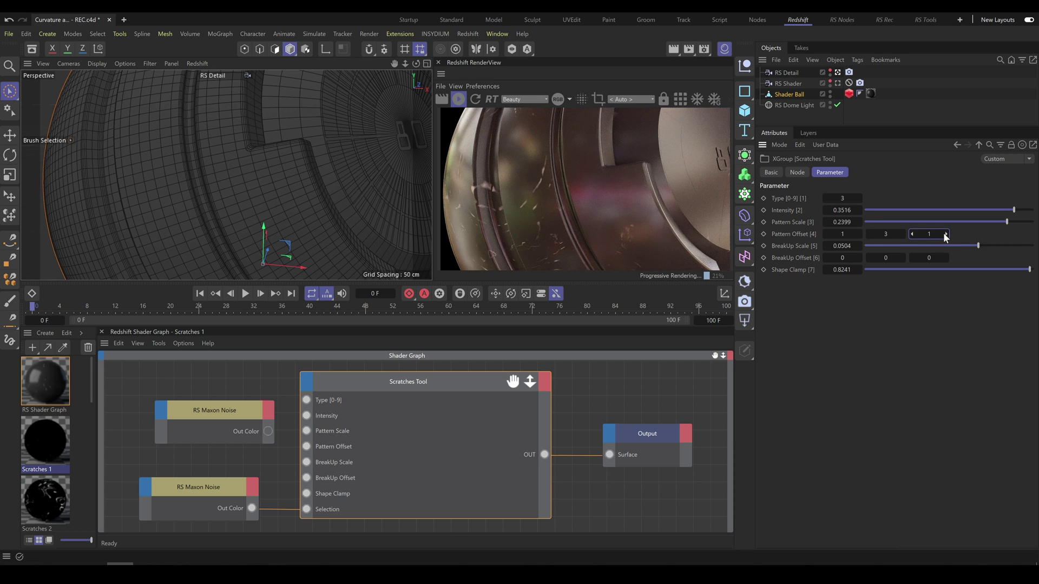
left_click(946, 233)
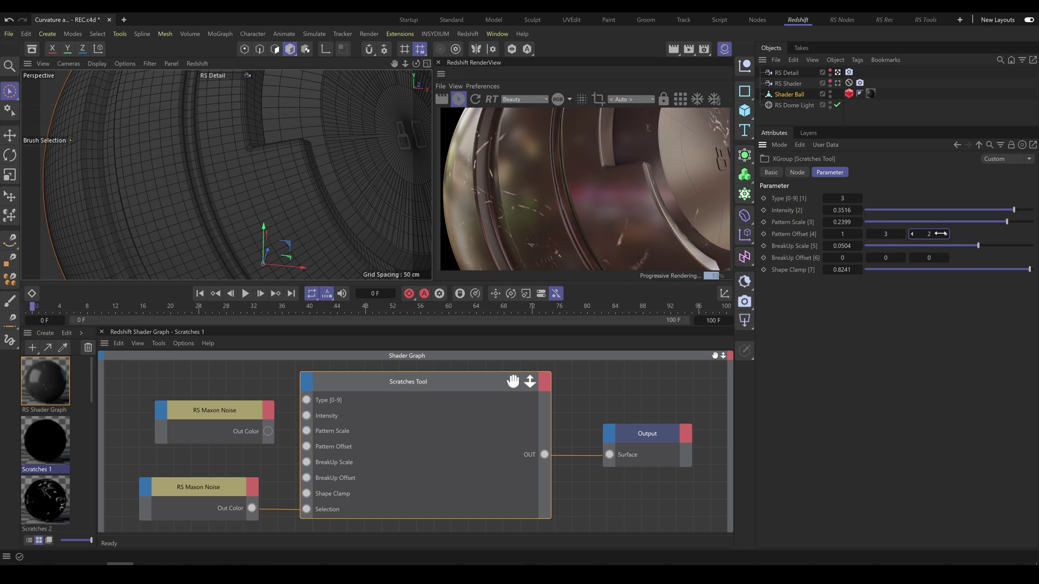
left_click(902, 258)
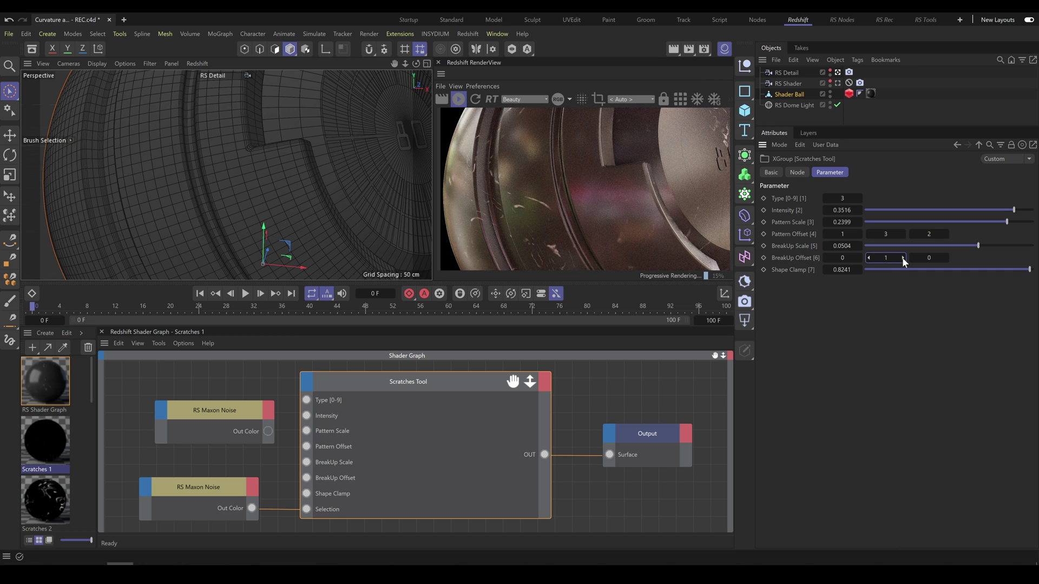
left_click(859, 258)
Step: Lower Intensity to 0.1023, switch Type to 4 and drop Shape Clamp to 0.0603
mouse_move(1013, 213)
left_mouse_down()
mouse_move(985, 212)
mouse_move(1012, 223)
left_mouse_up()
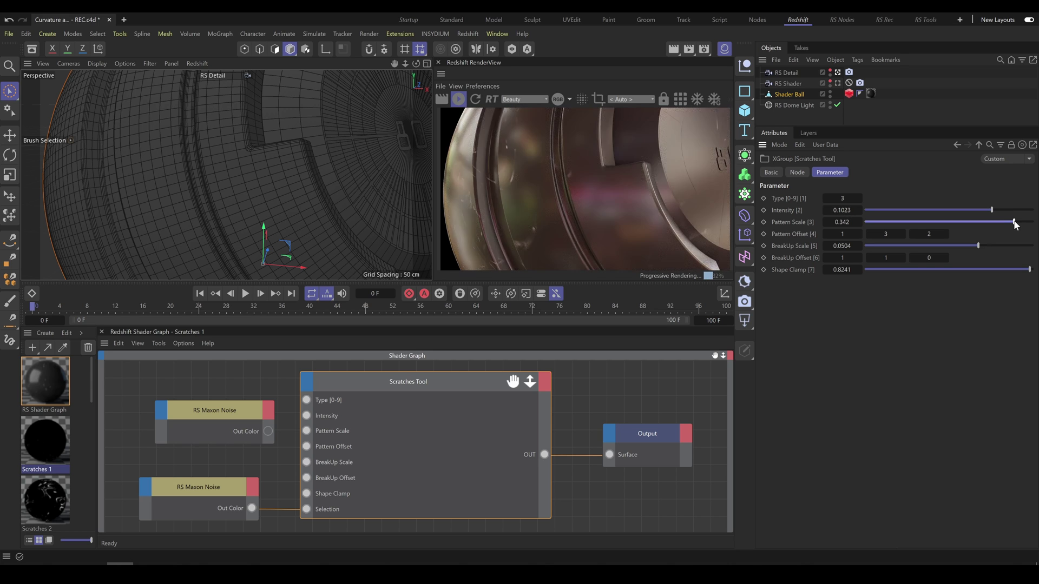
left_click(860, 199)
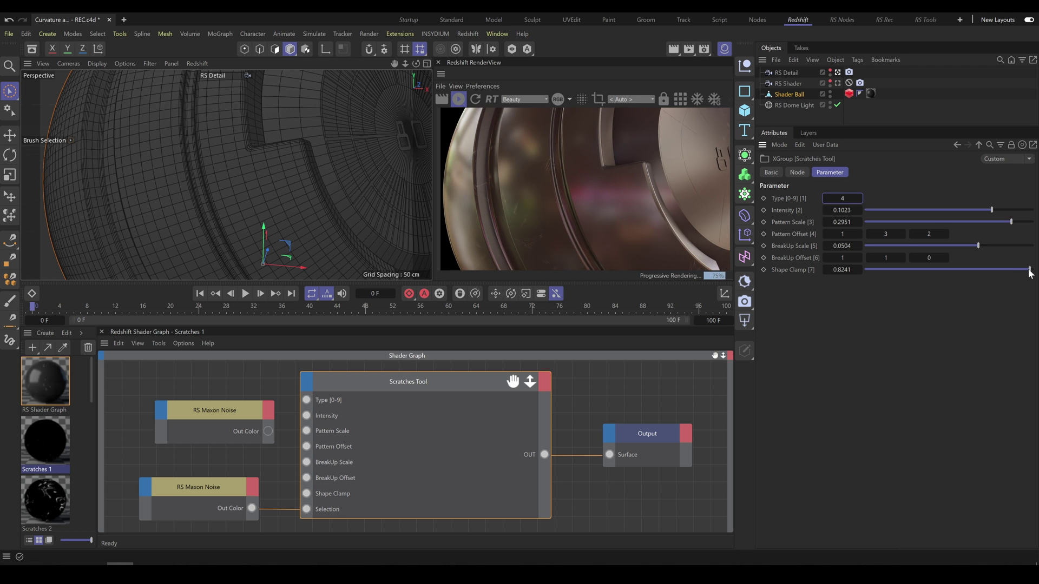
left_click_drag(1029, 270, 981, 269)
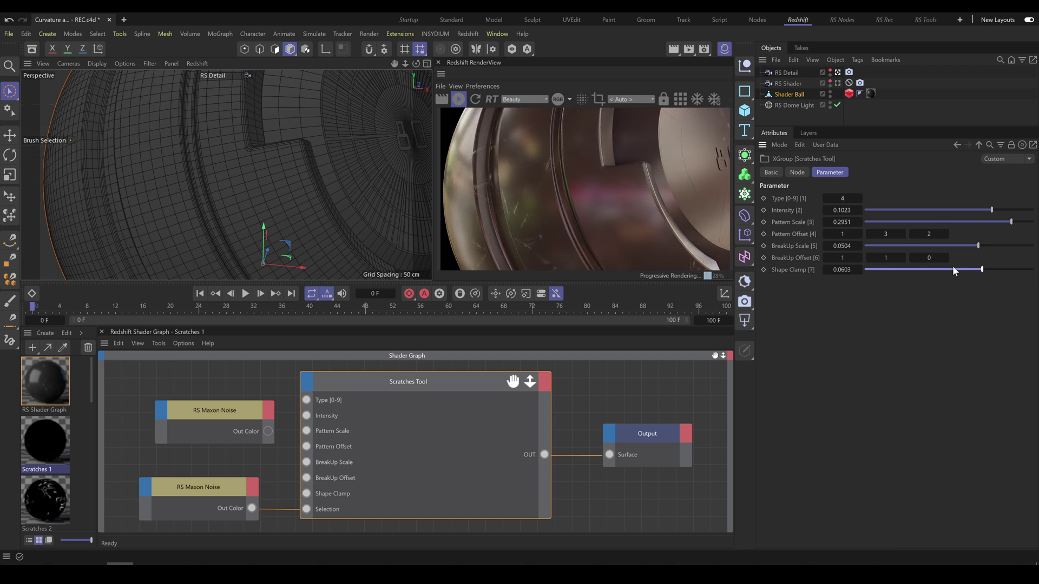
Step: Raise the scratch Intensity to 0.2259 and inspect the second and third Scratches Tool nodes
left_click(1005, 210)
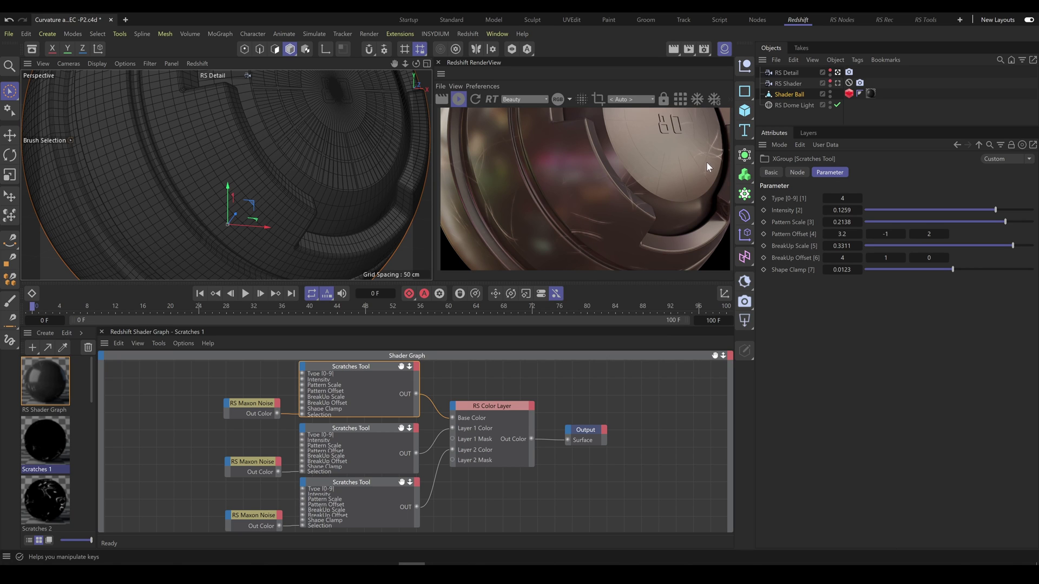
left_click(369, 428)
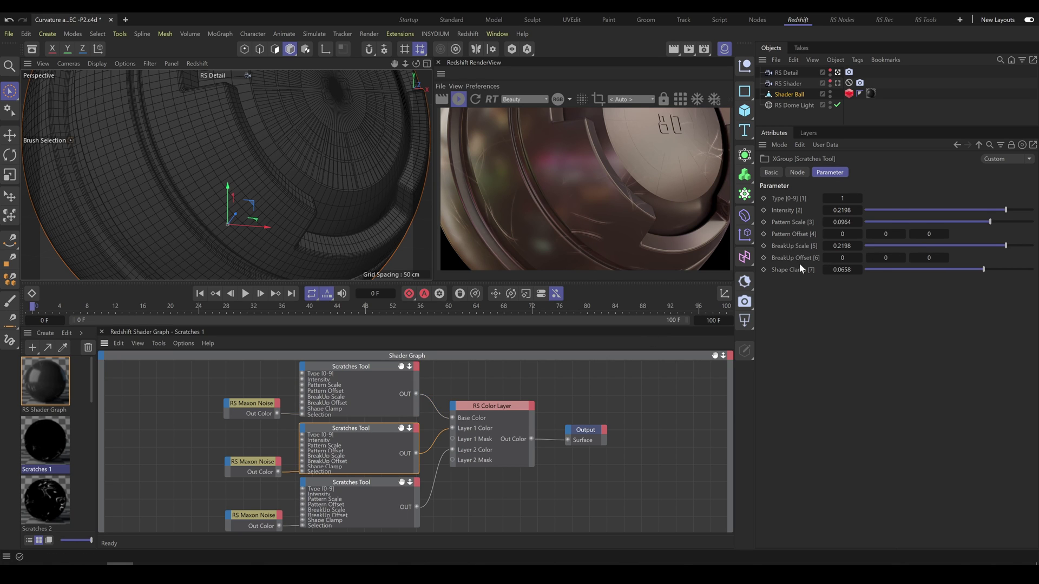
left_click(362, 487)
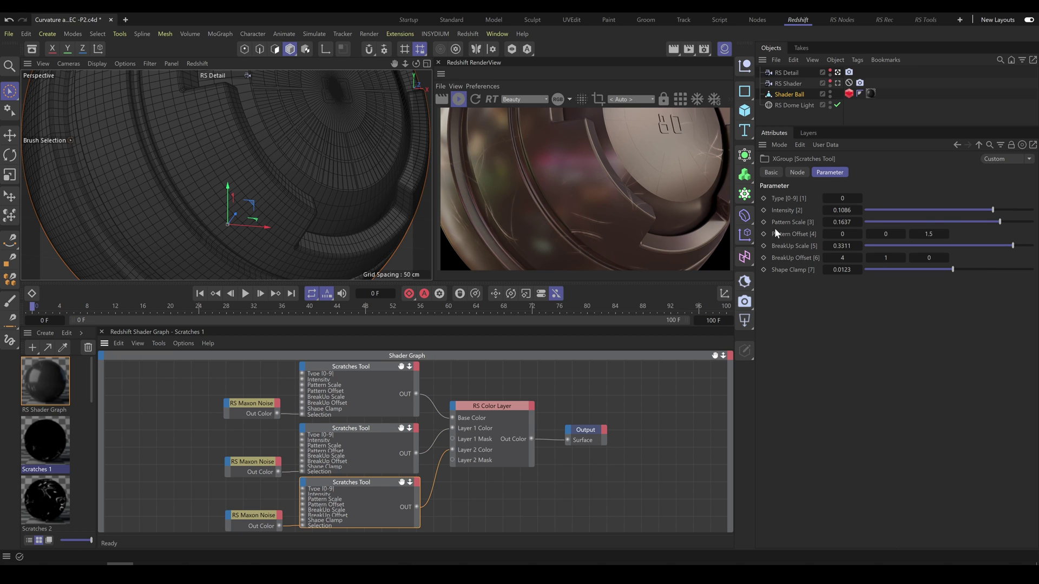
Step: Set both Color Layer masks to 1, compare each layer disabled, then view through the RS Shader camera
left_click(493, 405)
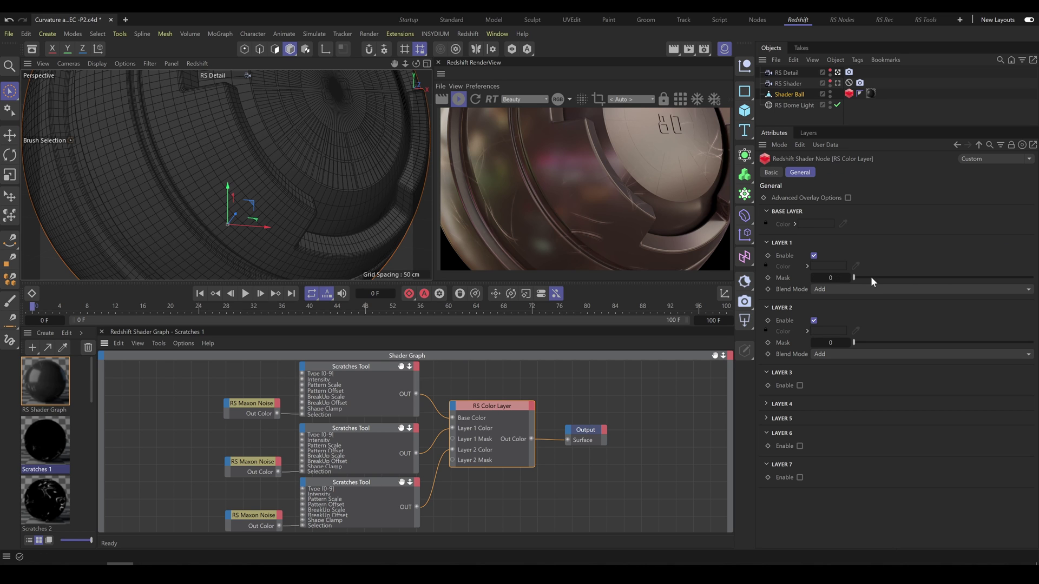
left_click_drag(875, 280, 1035, 279)
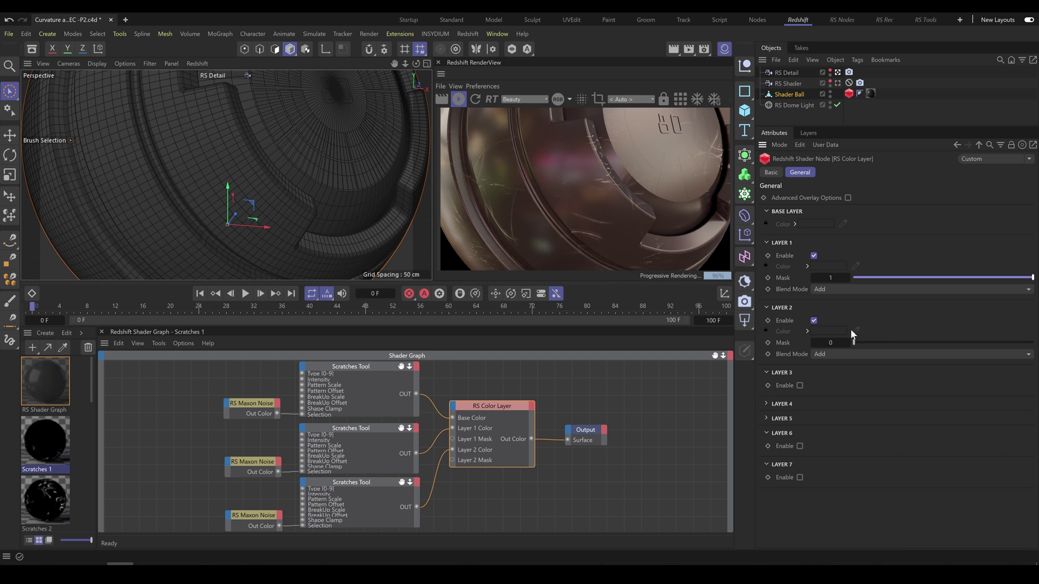
left_click_drag(866, 342, 1035, 341)
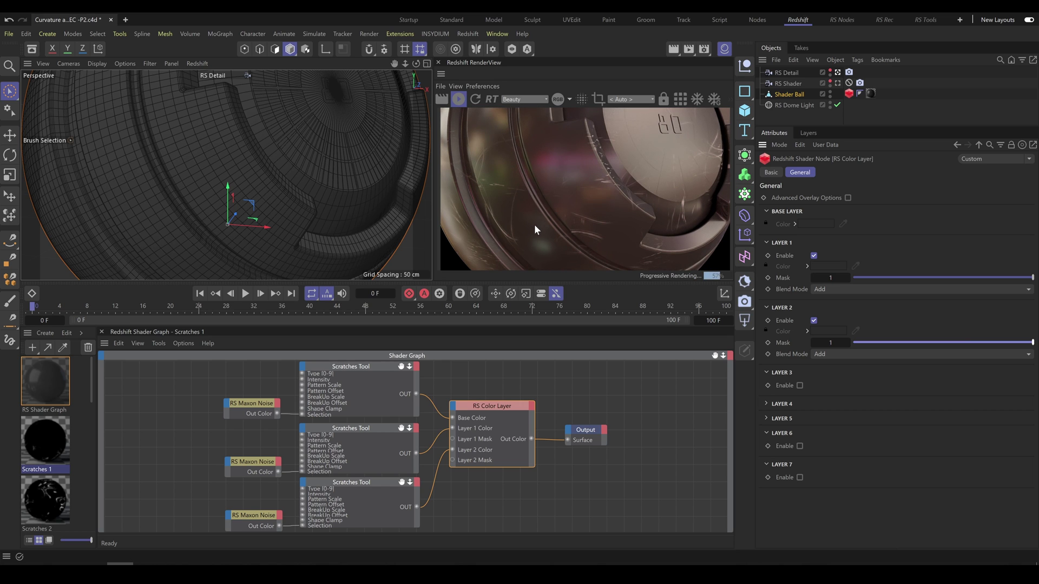
left_click(813, 321)
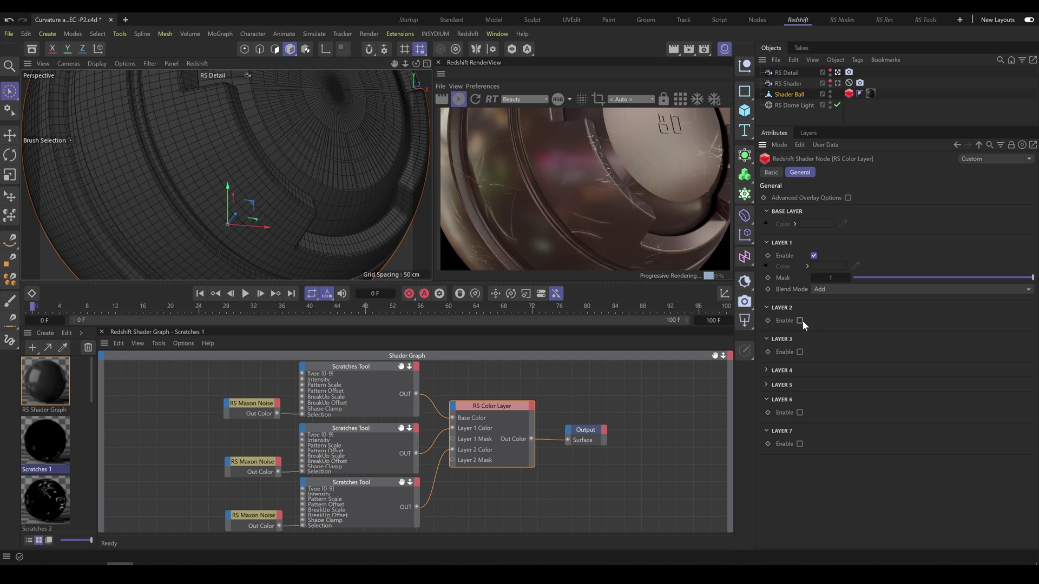
left_click(800, 321)
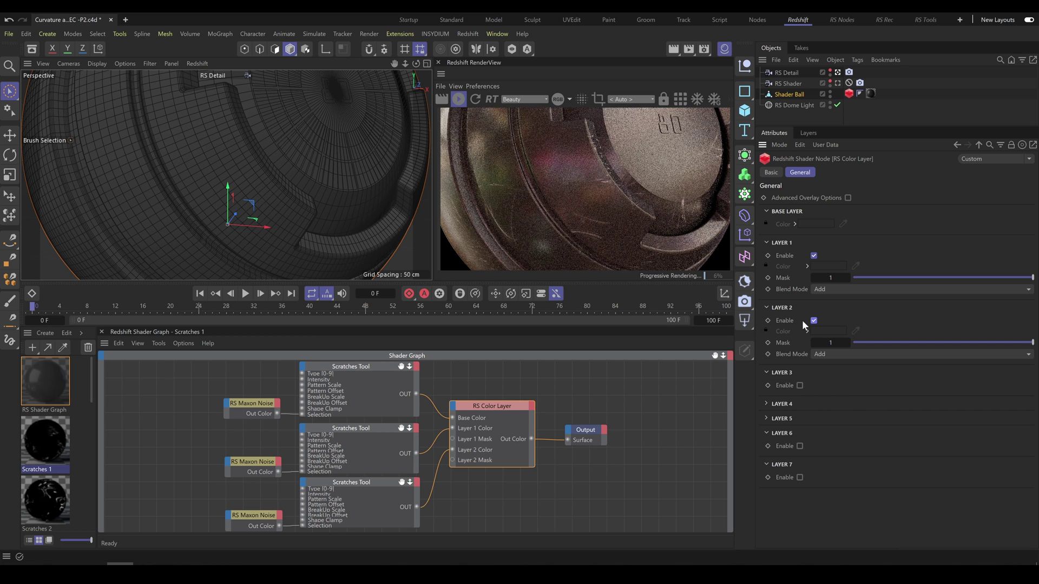
left_click(813, 256)
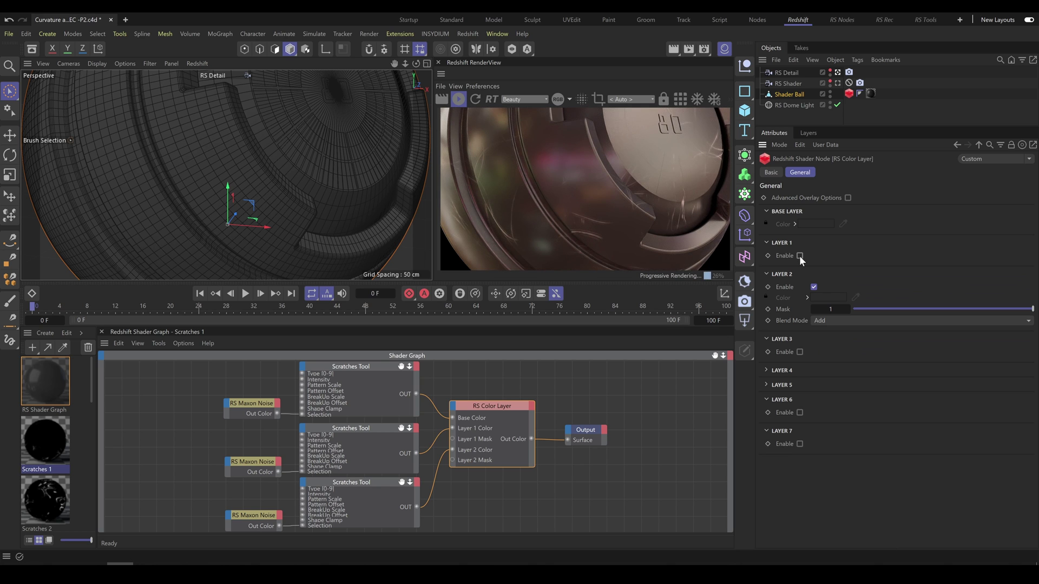
left_click(800, 255)
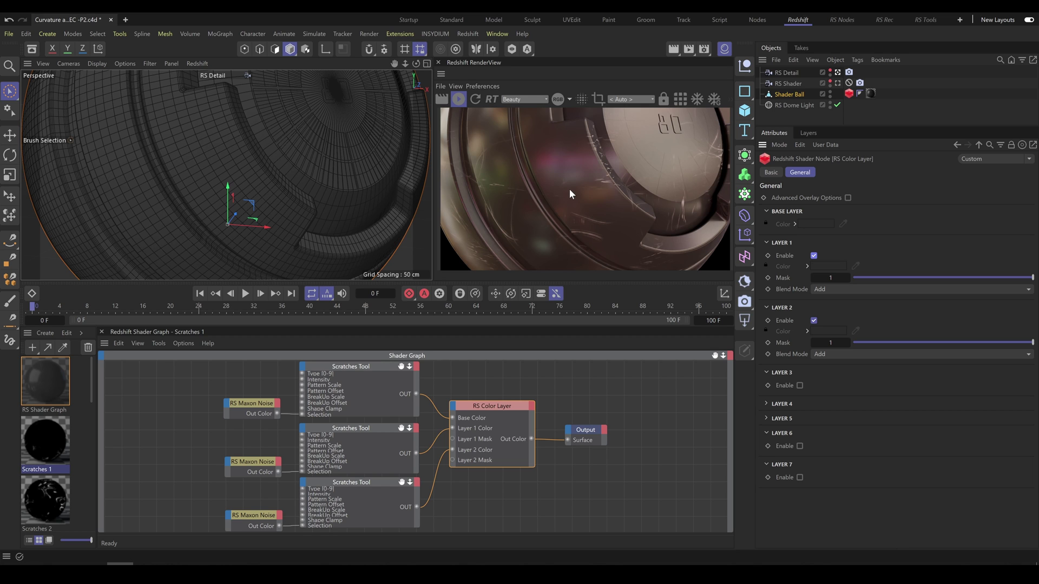
left_click(837, 83)
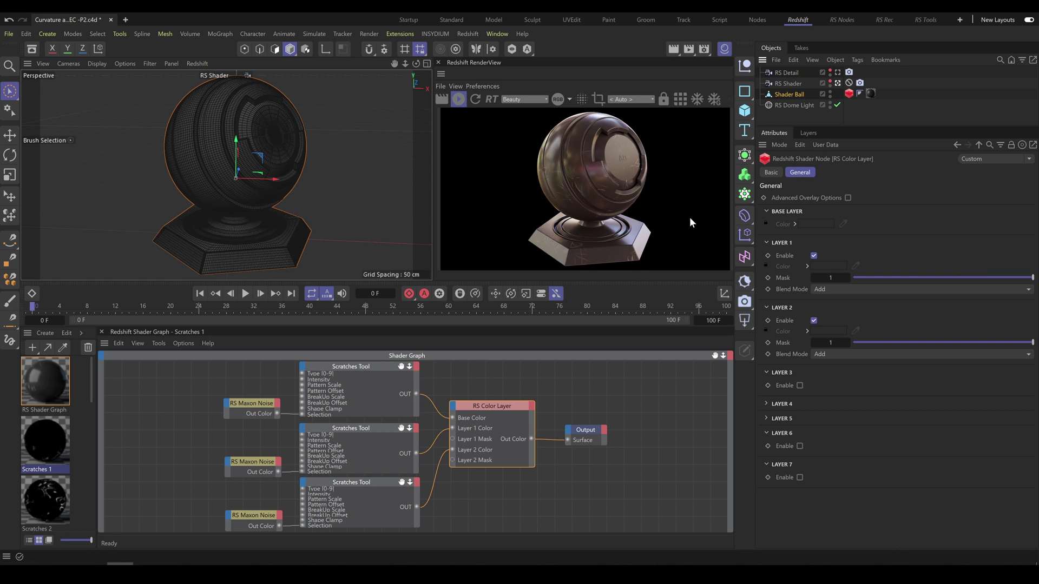
Step: Give the top Scratches Tool Type 5 and Pattern Scale 0.2259, and raise the middle layer's Intensity
left_click(369, 367)
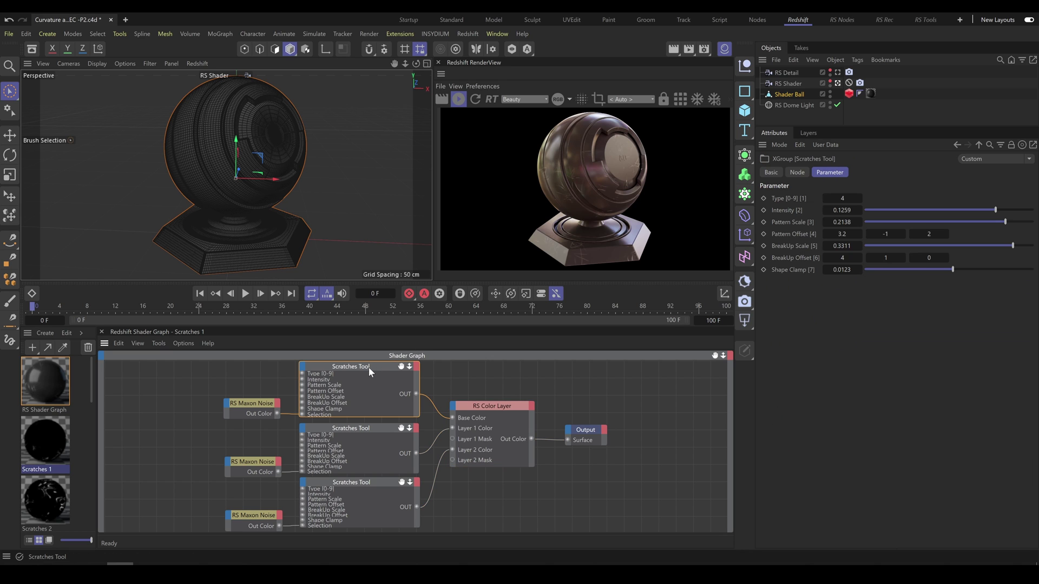
left_click(826, 198)
mouse_move(1005, 222)
left_mouse_down()
mouse_move(1017, 223)
mouse_move(1005, 210)
left_mouse_up()
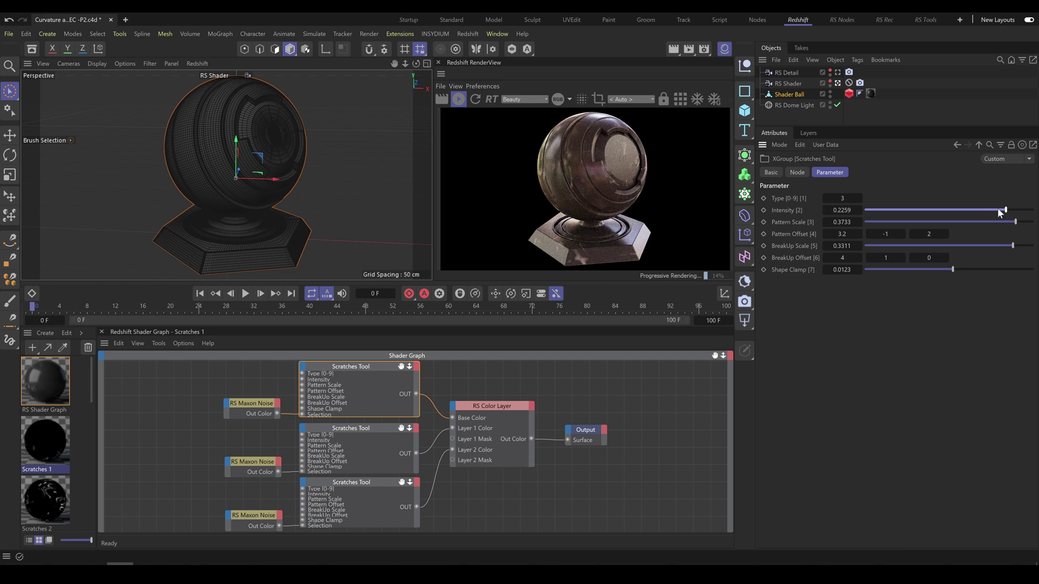
left_click(860, 198)
left_click(860, 198)
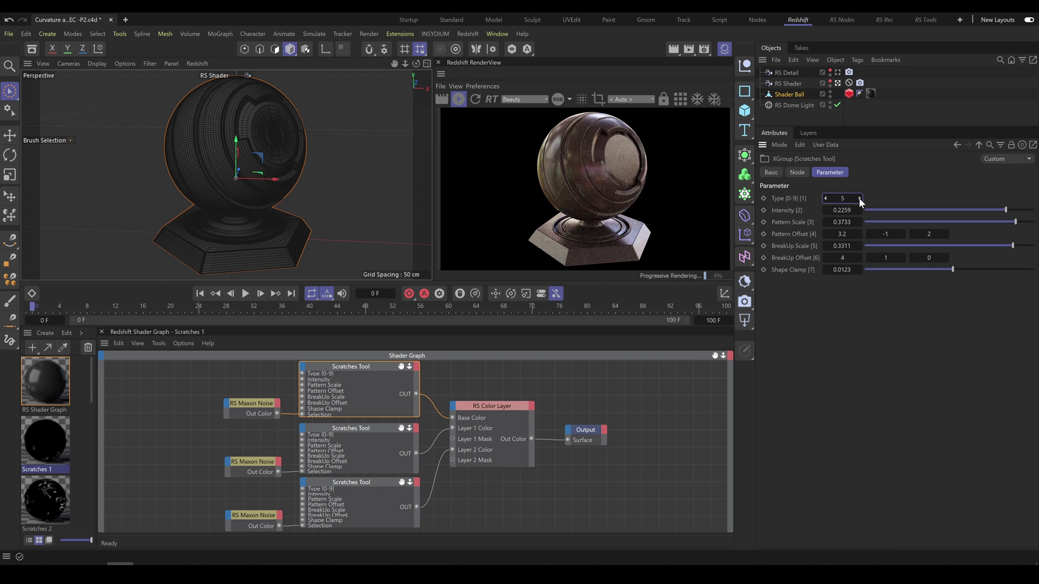
left_click_drag(1015, 222, 1006, 223)
left_click(377, 433)
left_click_drag(1006, 210, 1013, 209)
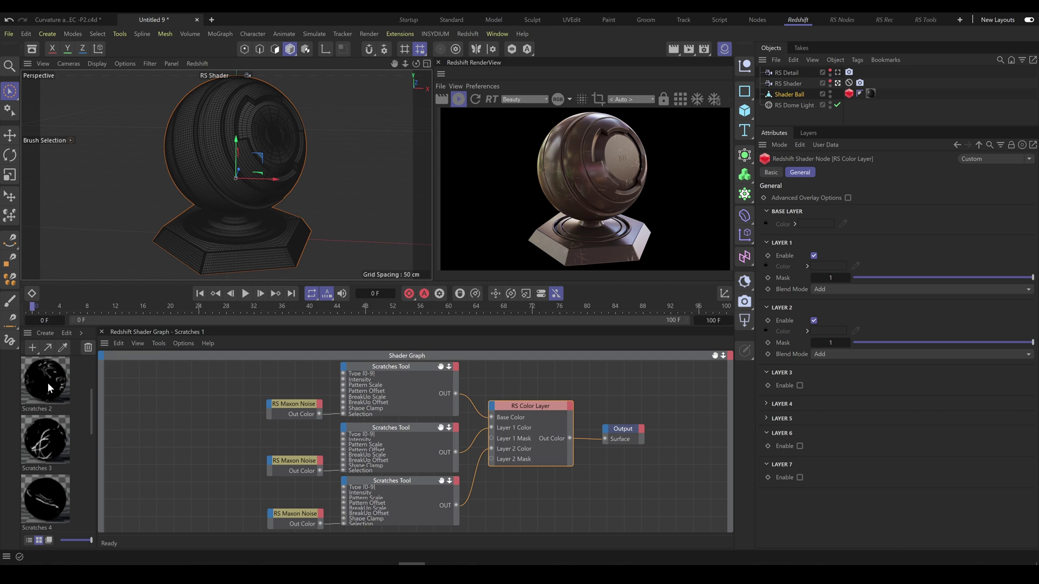
Step: Assign the Scratches 2 material to the Shader Ball and load its node graph
left_click(872, 93)
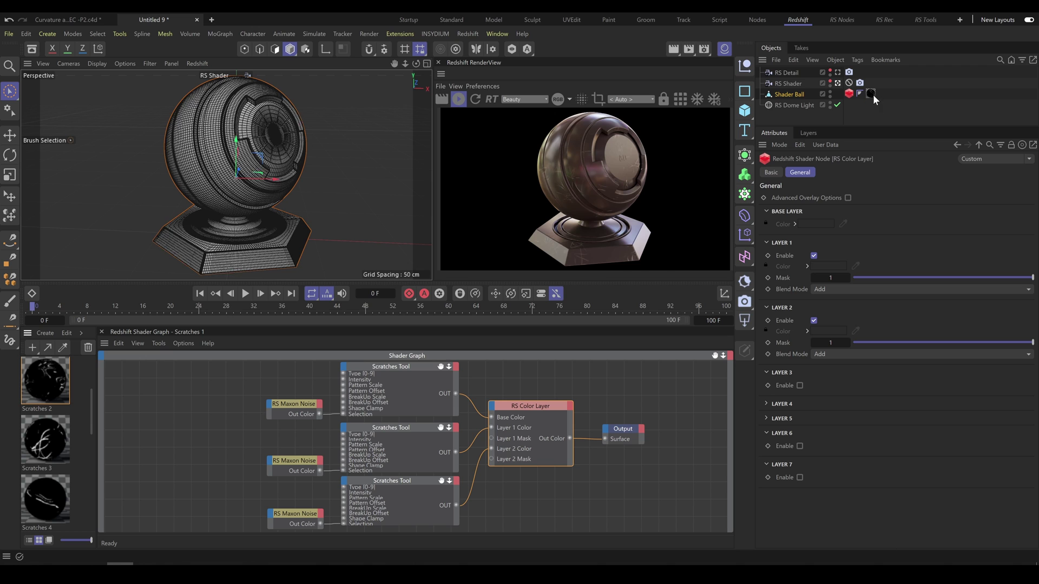
left_click(43, 379)
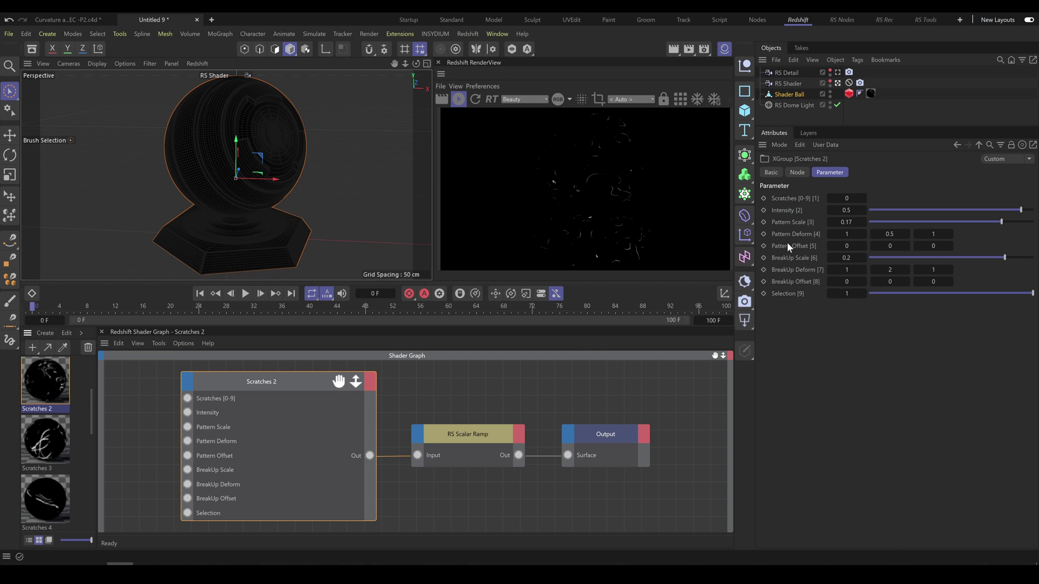
Step: Set Pattern Deform Y to 1.5, Scratches to 1 and Intensity to 0.7516, then select the RS Scalar Ramp
left_click(908, 234)
left_click(866, 199)
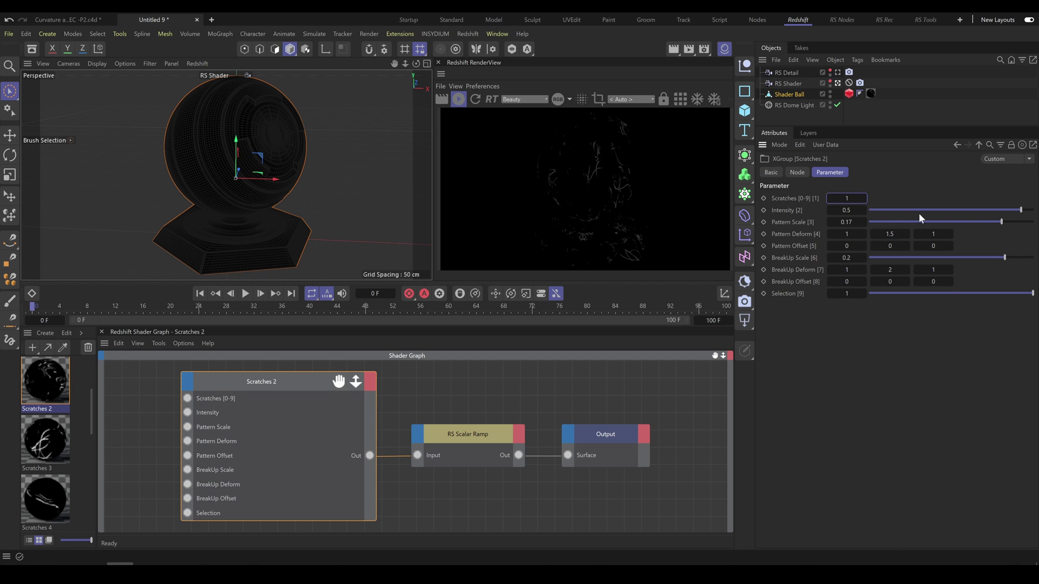
left_click(1029, 211)
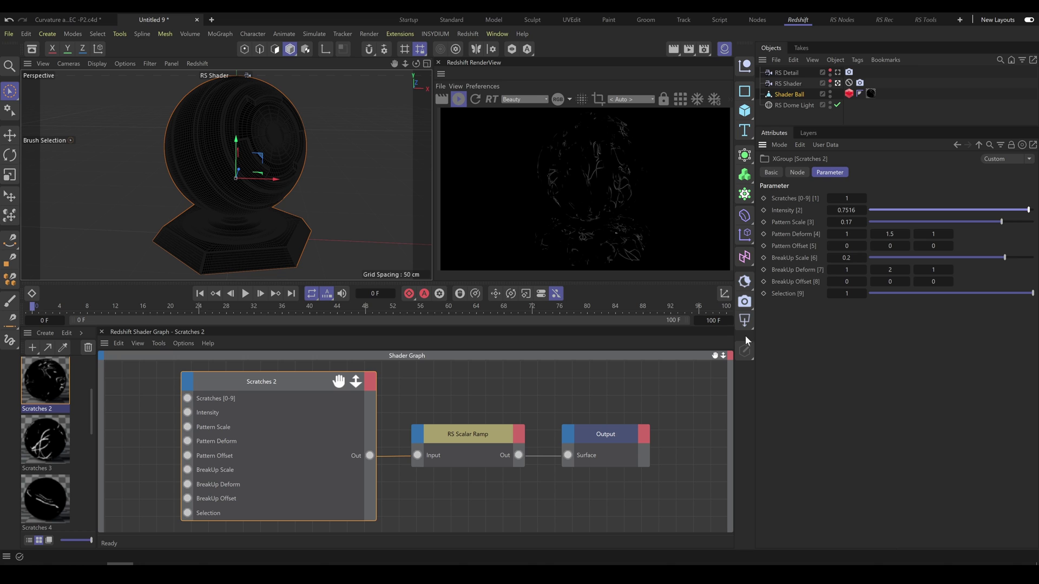
left_click(484, 438)
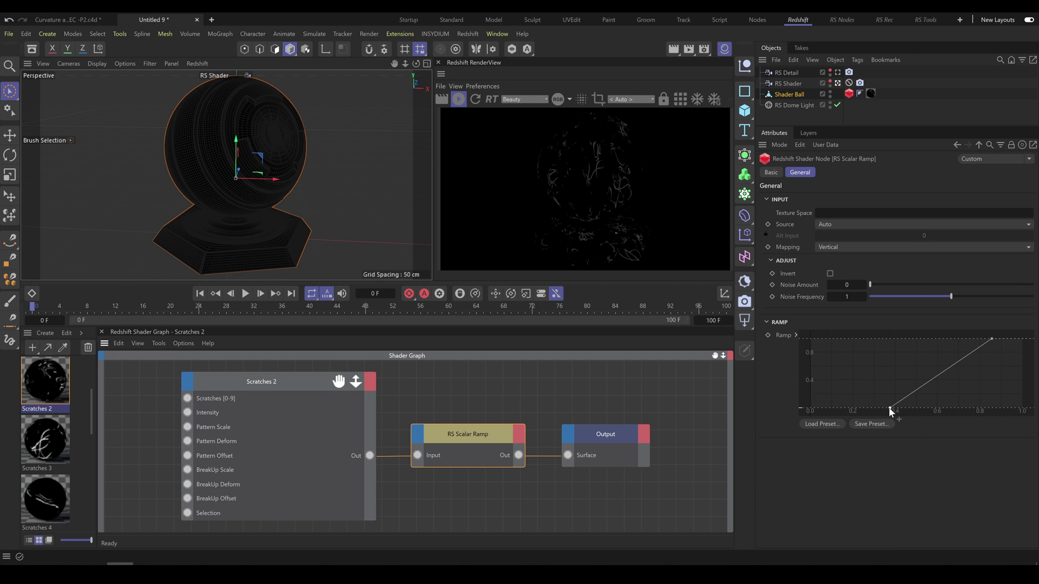
Step: Move the Scalar Ramp's bottom knot to about 0.76 and its top knot to 1.0
left_click_drag(890, 408, 911, 415)
left_click_drag(993, 339, 1024, 331)
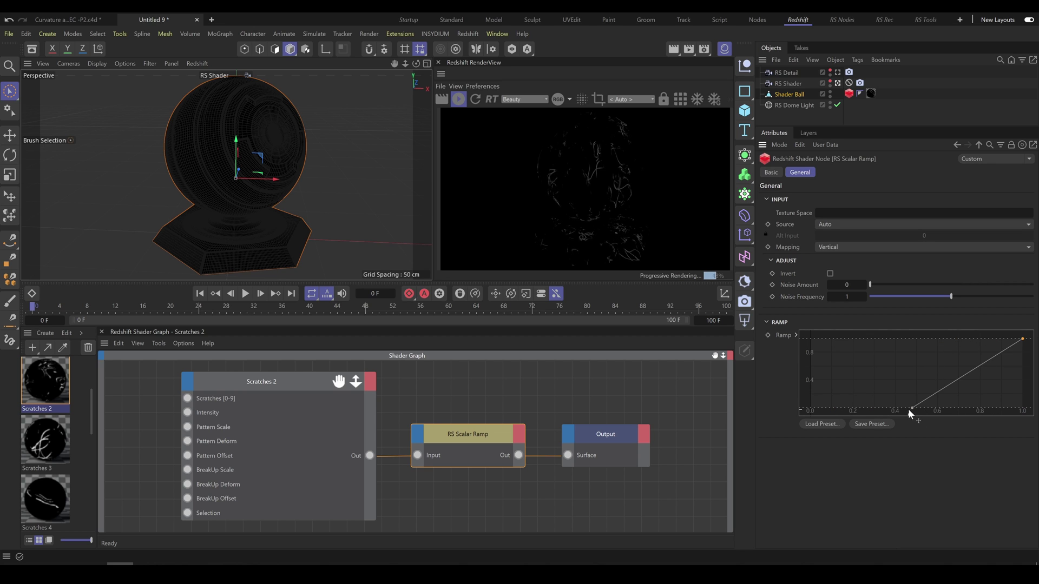
left_click_drag(912, 408, 1016, 421)
Step: Give Scratches 2 Intensity 1, BreakUp Deform 1/3/2 and BreakUp Scale about 0.099
left_click(288, 381)
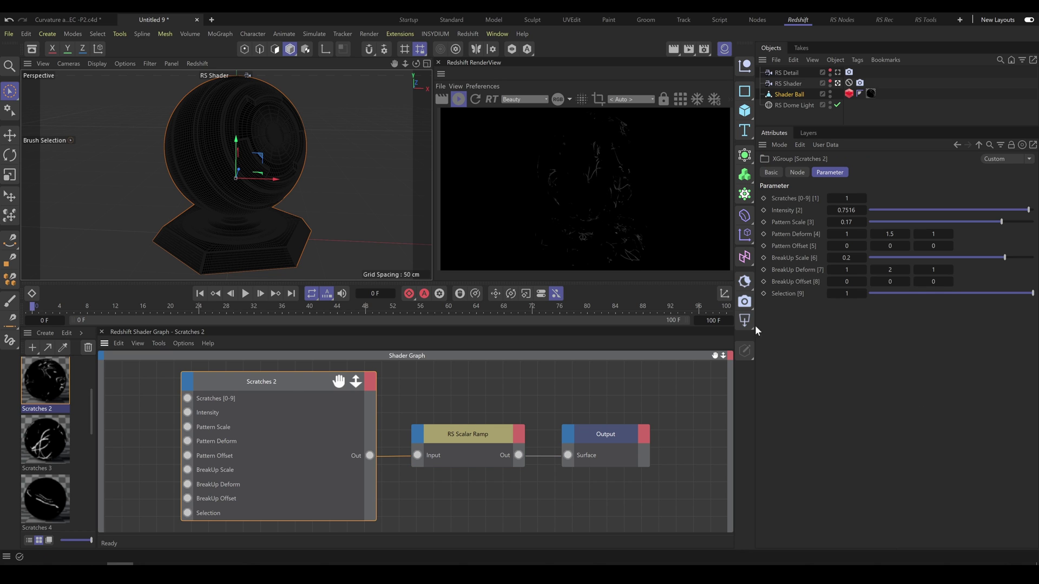
mouse_move(1027, 210)
left_mouse_down()
mouse_move(1007, 213)
mouse_move(1036, 218)
left_mouse_up()
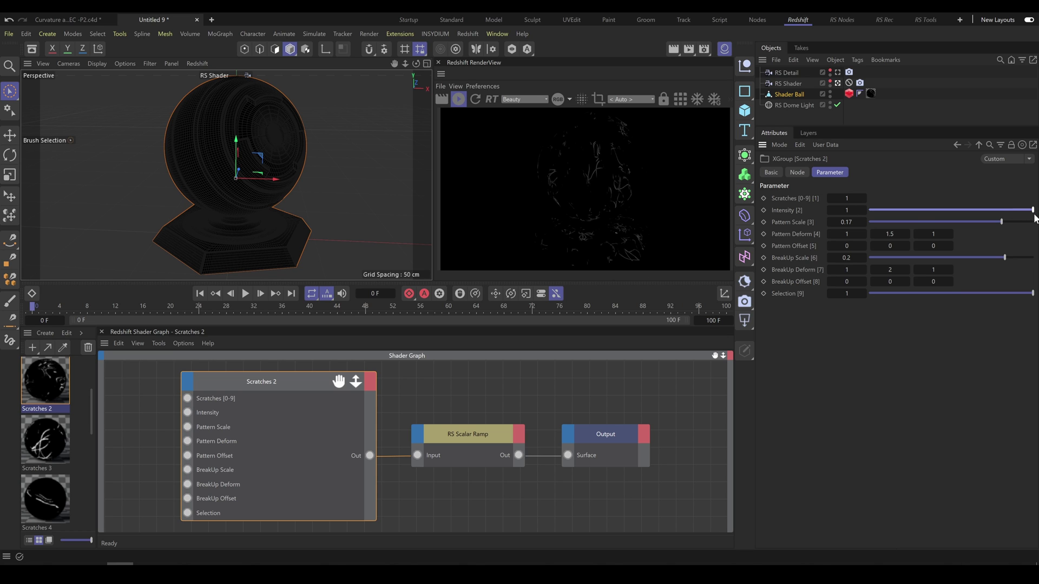
left_click(908, 270)
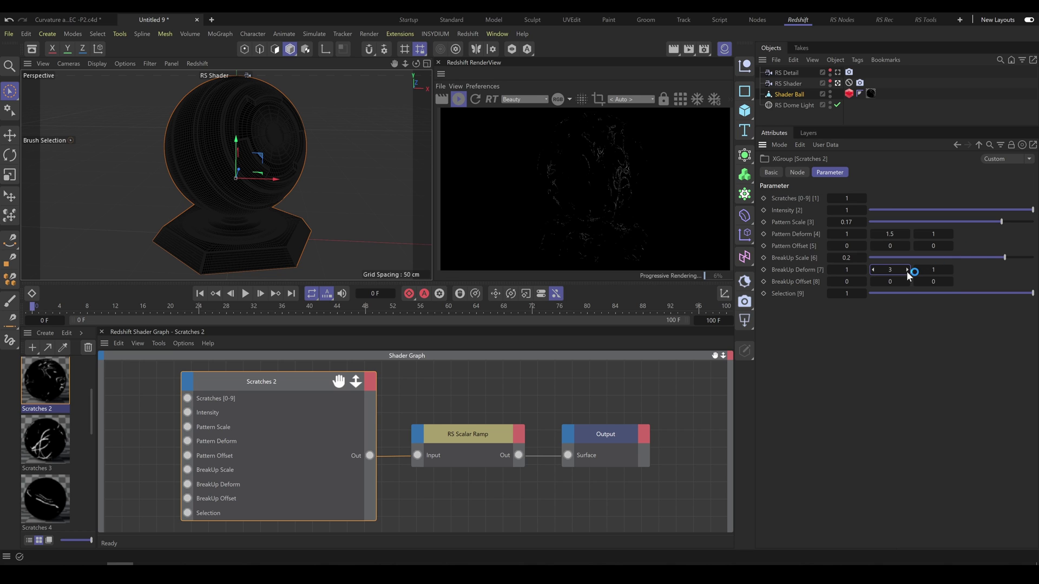
left_click(950, 270)
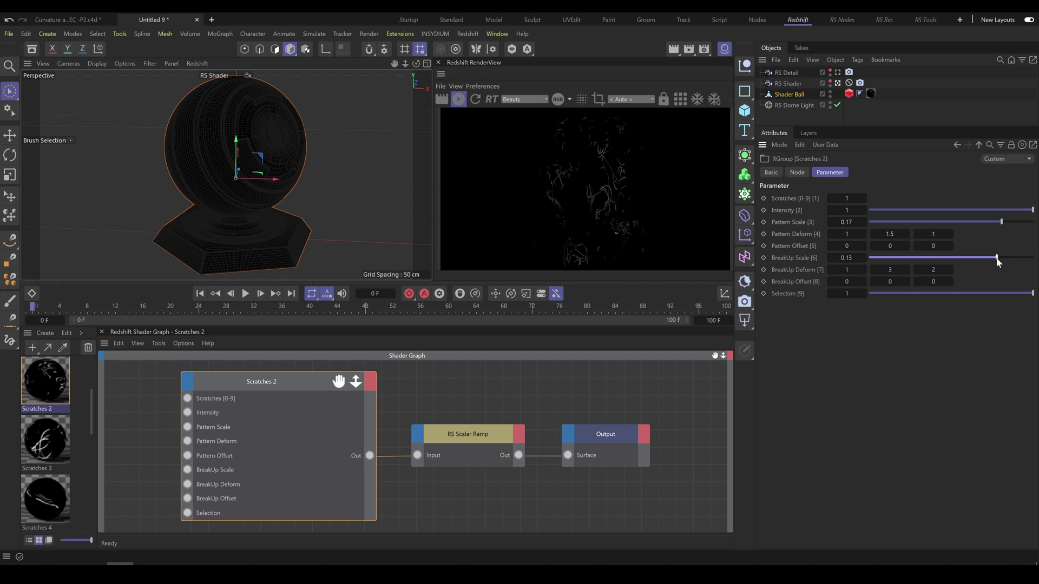
left_click_drag(1005, 257, 992, 259)
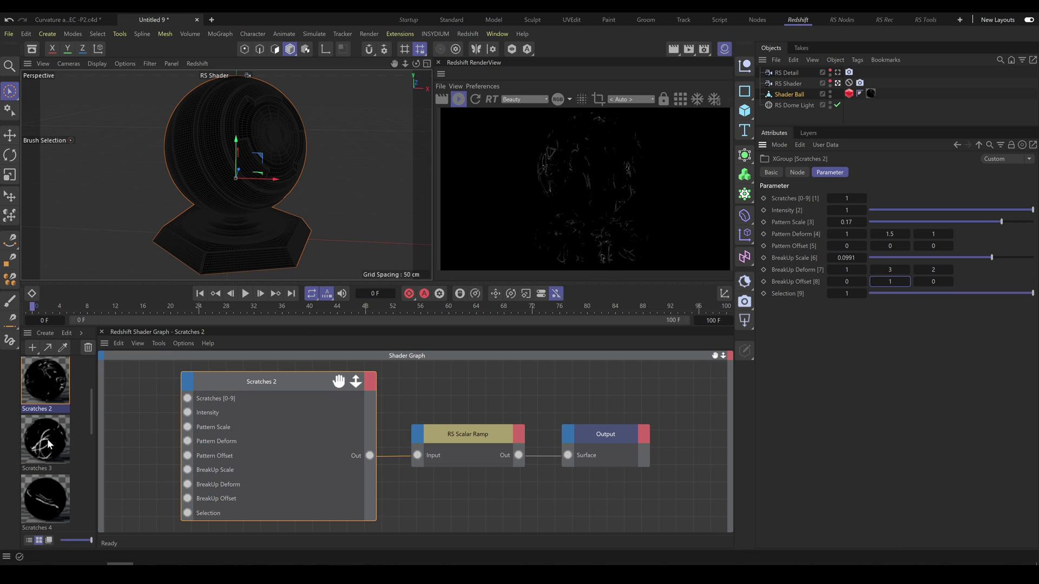
Step: Apply the Scratches 3 material to the shader ball and raise its Range Remap to thin the scratches
left_click_drag(871, 93, 872, 95)
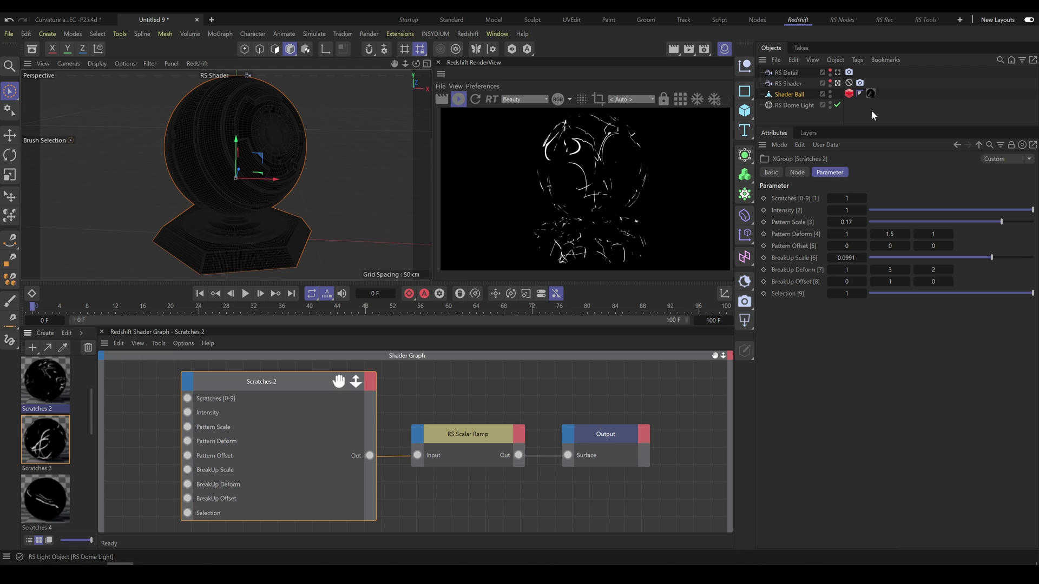
left_click(49, 438)
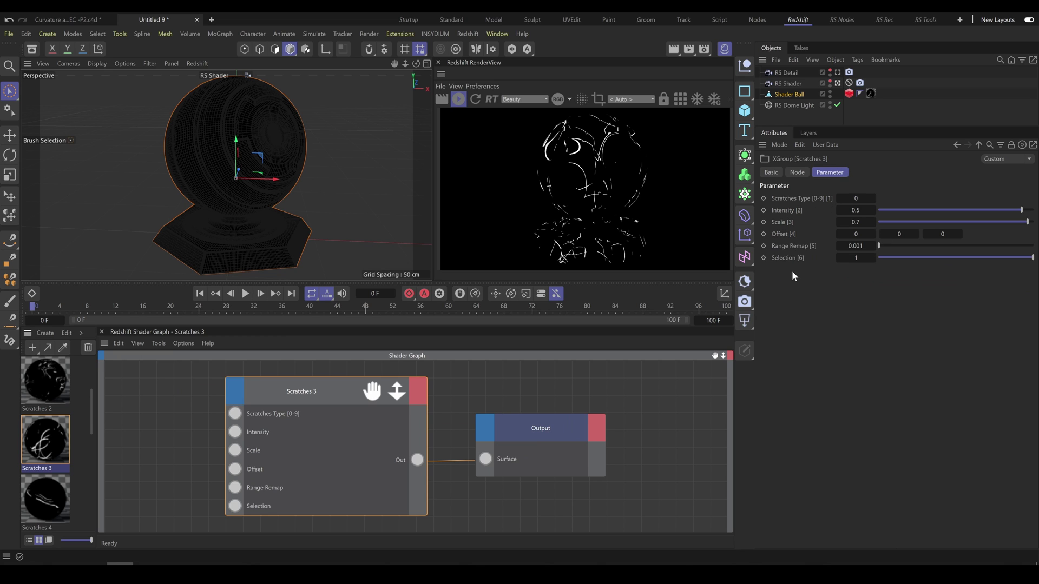
mouse_move(879, 246)
left_mouse_down()
mouse_move(1031, 246)
mouse_move(879, 246)
left_mouse_up()
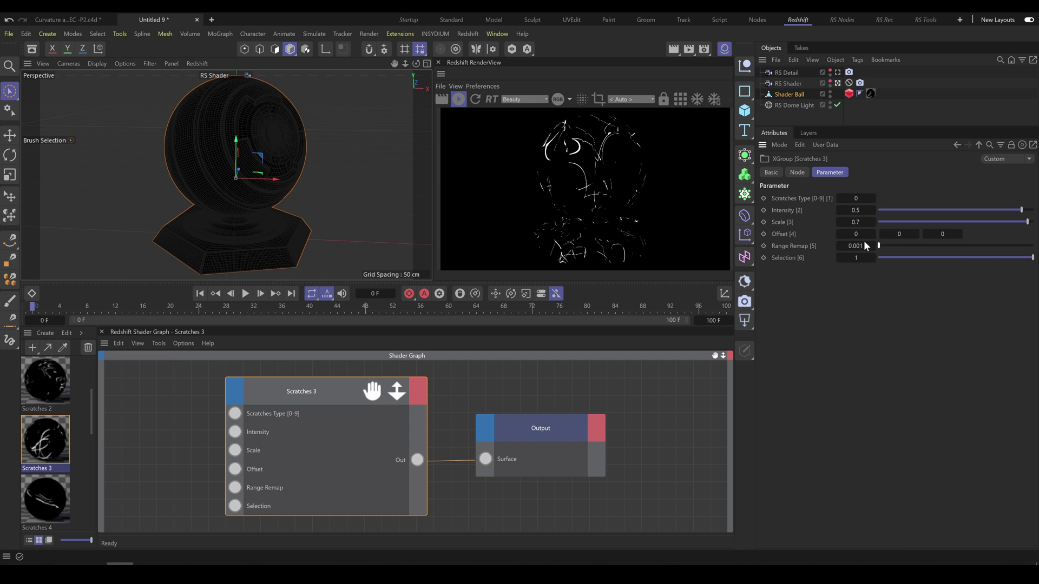
scroll(874, 198, "up", 1)
left_click_drag(879, 246, 1024, 247)
Step: Step Scratches 3 through types 2 to 5, ending with Range Remap near 0.69
left_click(874, 198)
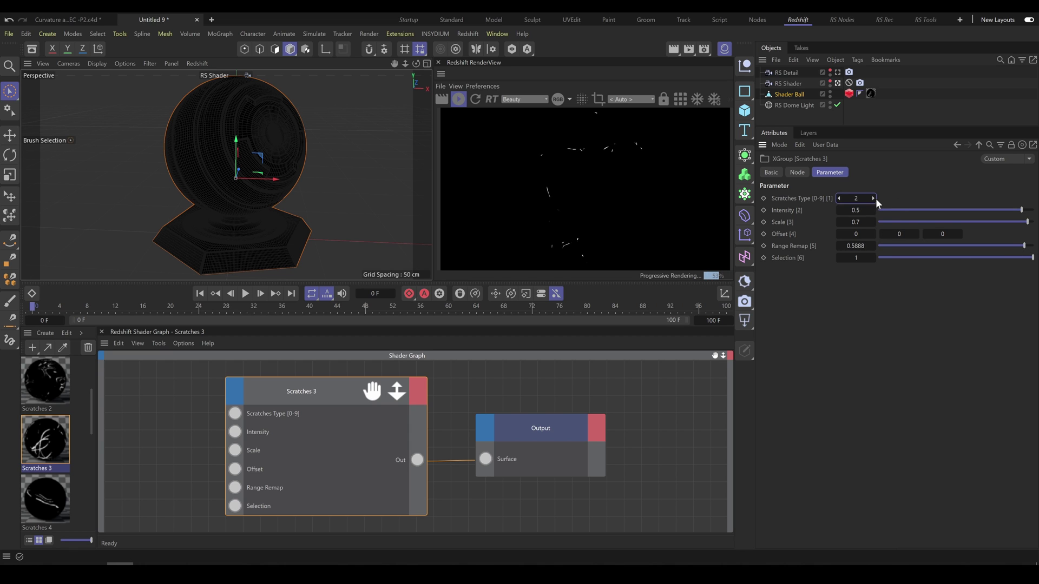
left_click_drag(942, 246, 931, 245)
left_click(873, 198)
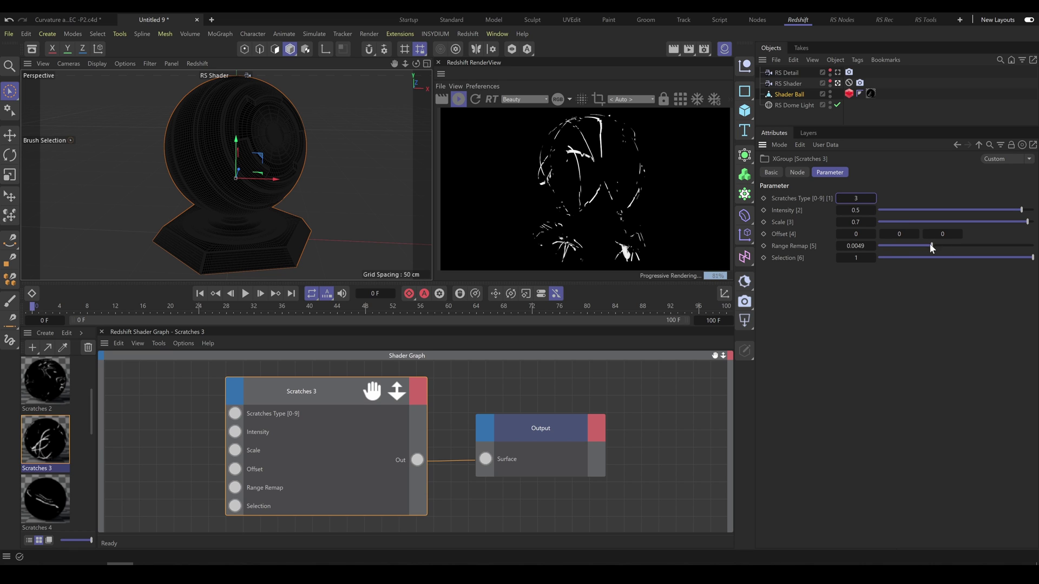
left_click_drag(927, 248, 1014, 222)
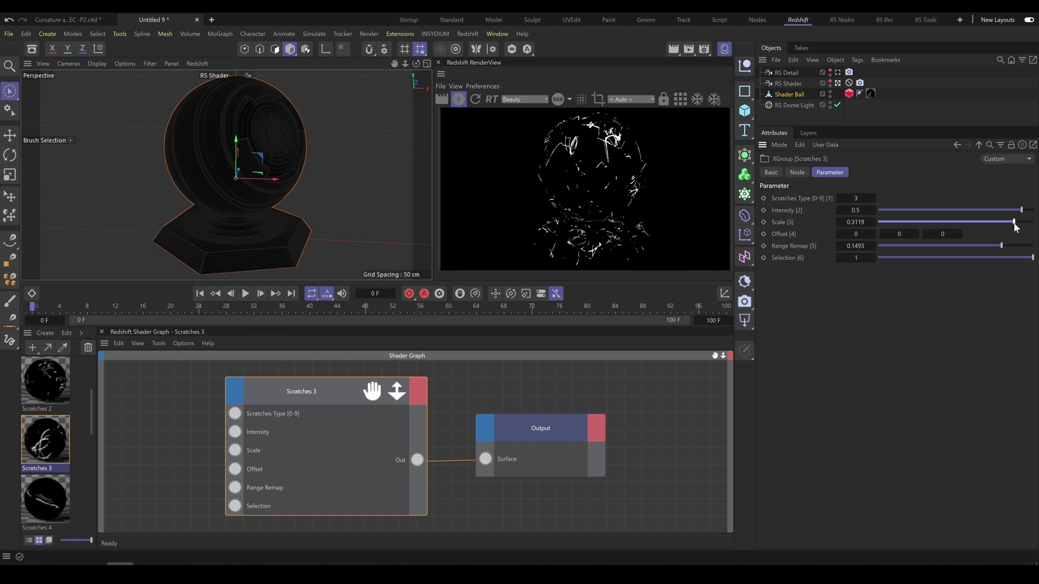
left_click(873, 197)
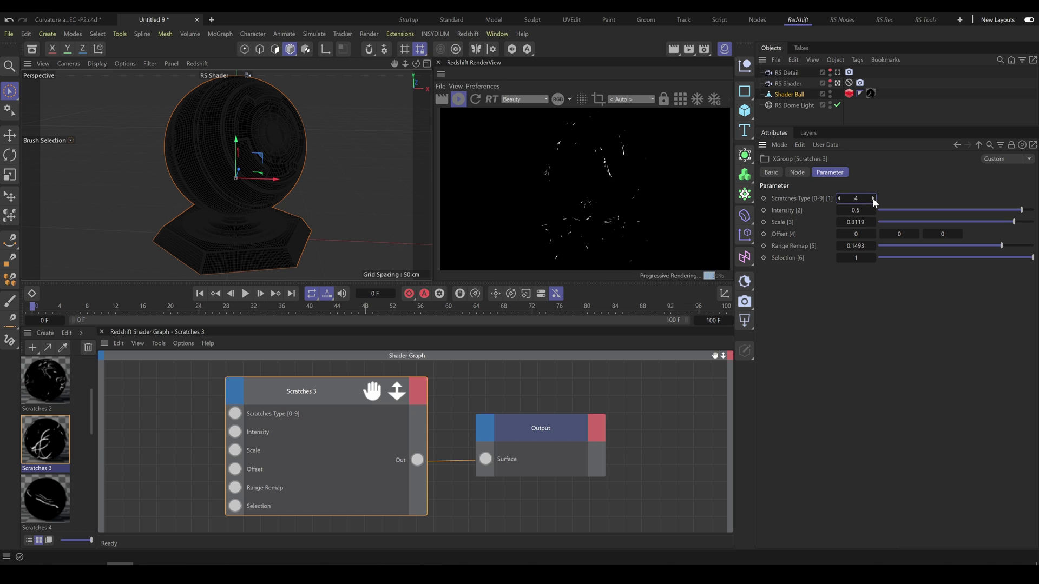
left_click(873, 197)
left_click_drag(1002, 246, 1012, 222)
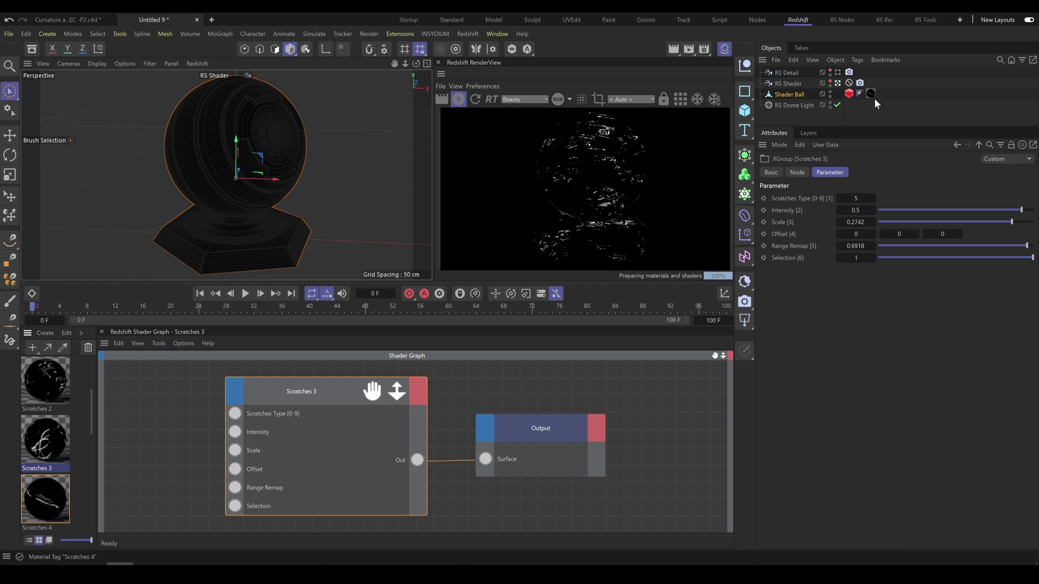
Step: In the Scratches 4 graph, raise Pattern Deform's middle value to 1.5 and lower BreakUp Scale
left_click(50, 506)
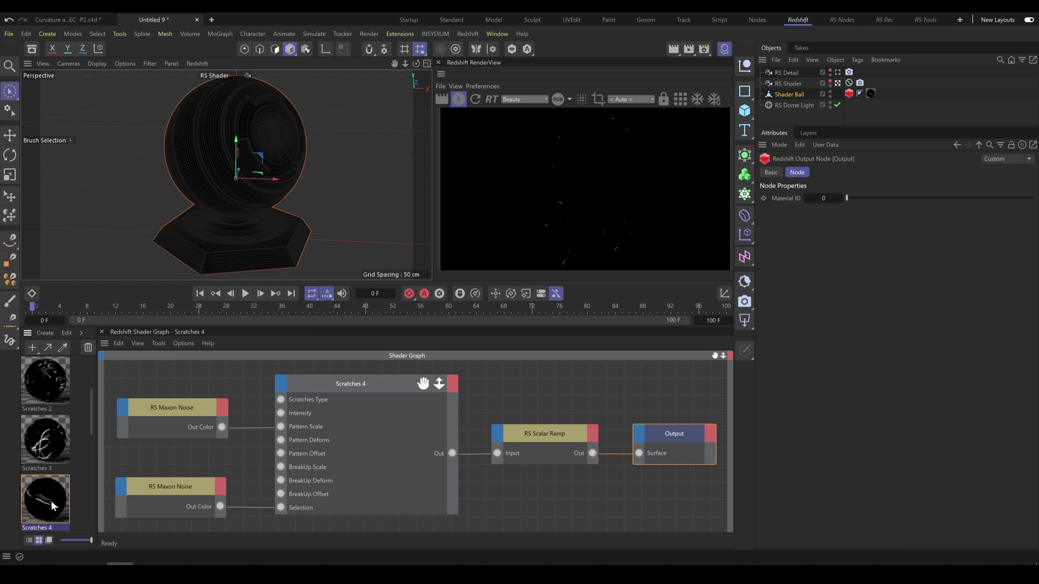
left_click(375, 386)
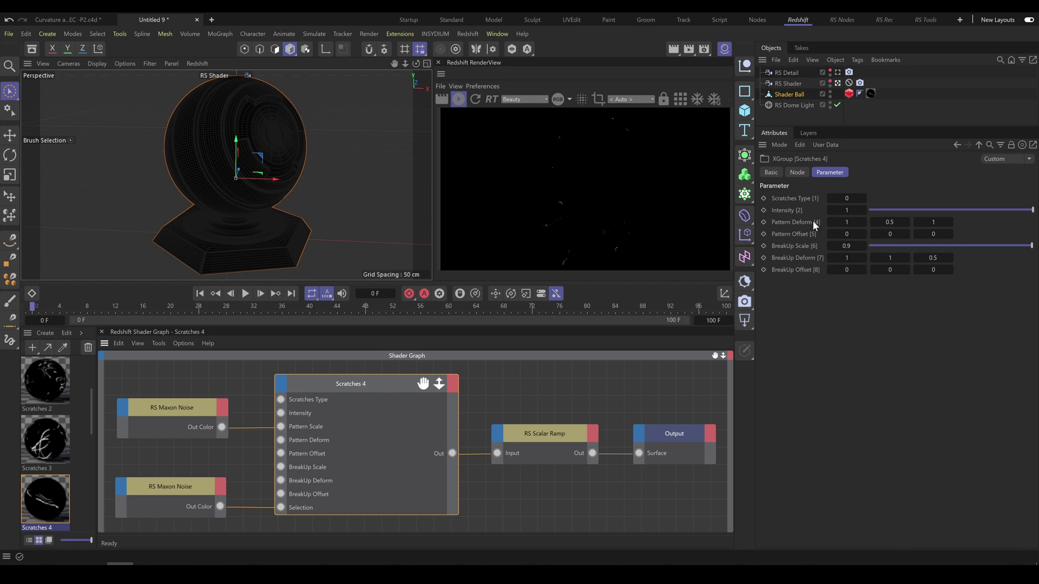
left_click(908, 222)
mouse_move(1032, 247)
left_mouse_down()
mouse_move(1007, 250)
mouse_move(1022, 248)
left_mouse_up()
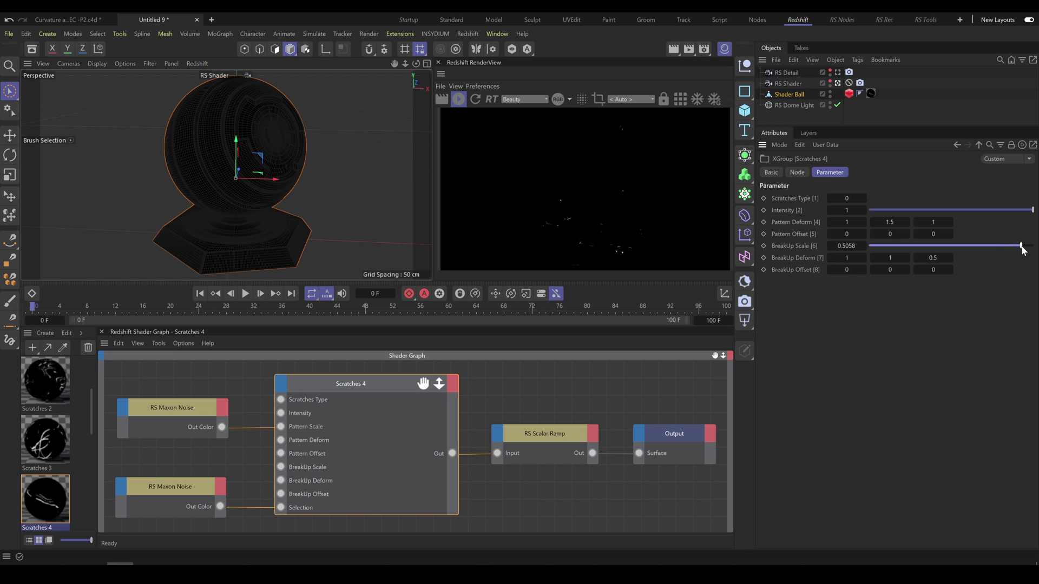
Step: Set the lower Maxon Noise to Low Clip 0 and Overall Scale 7.13
left_click(189, 493)
left_click_drag(953, 494, 830, 495)
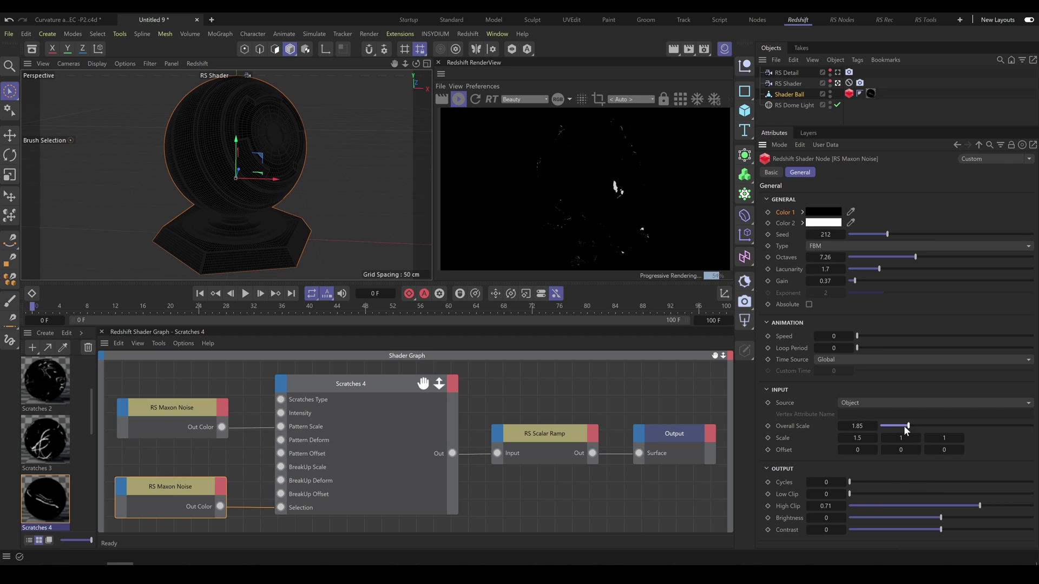
left_click_drag(920, 426, 990, 433)
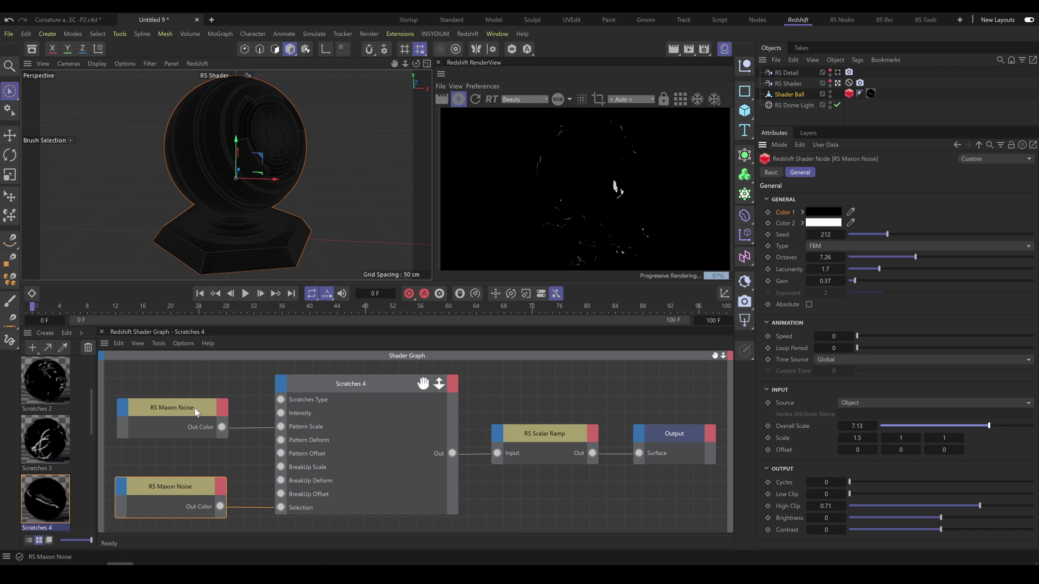
Step: Give Scratches 4 Pattern Scale 0.3133, BreakUp Scale 0.3221 and scratch type 2
left_click(233, 440)
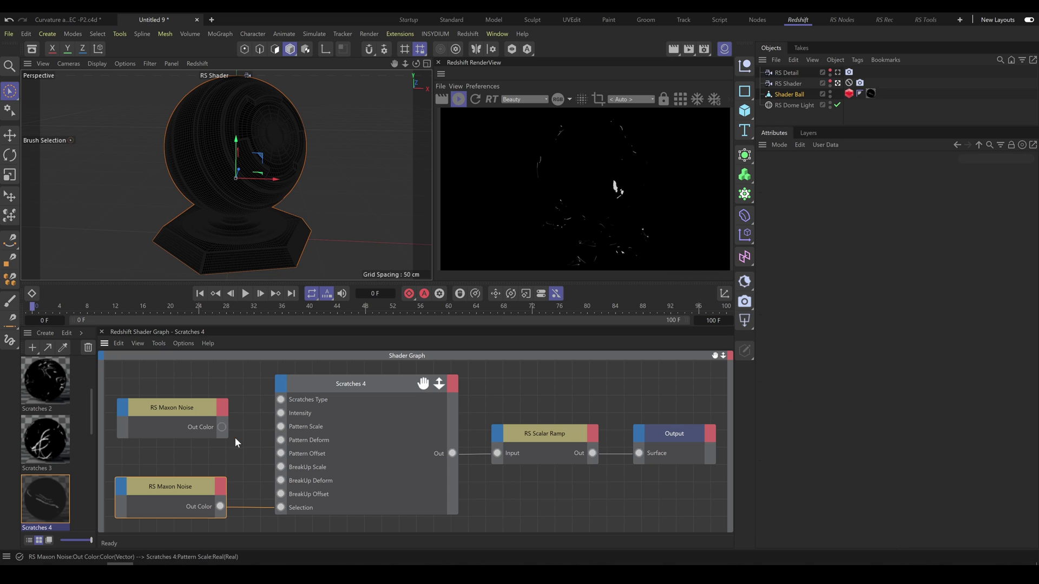
left_click(367, 384)
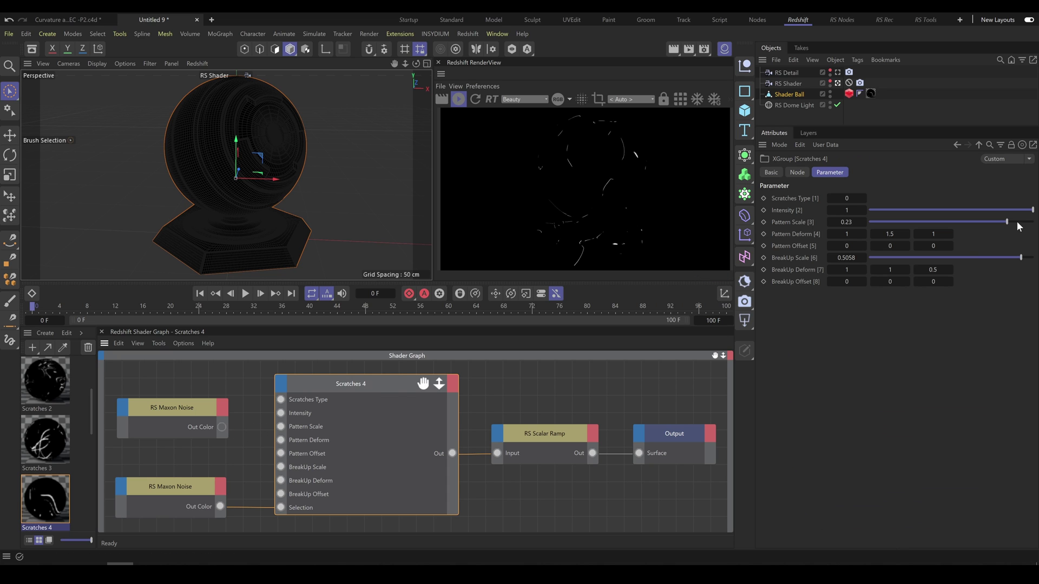
mouse_move(1020, 222)
left_mouse_down()
mouse_move(1037, 224)
mouse_move(974, 218)
mouse_move(1006, 222)
left_mouse_up()
left_click(864, 198)
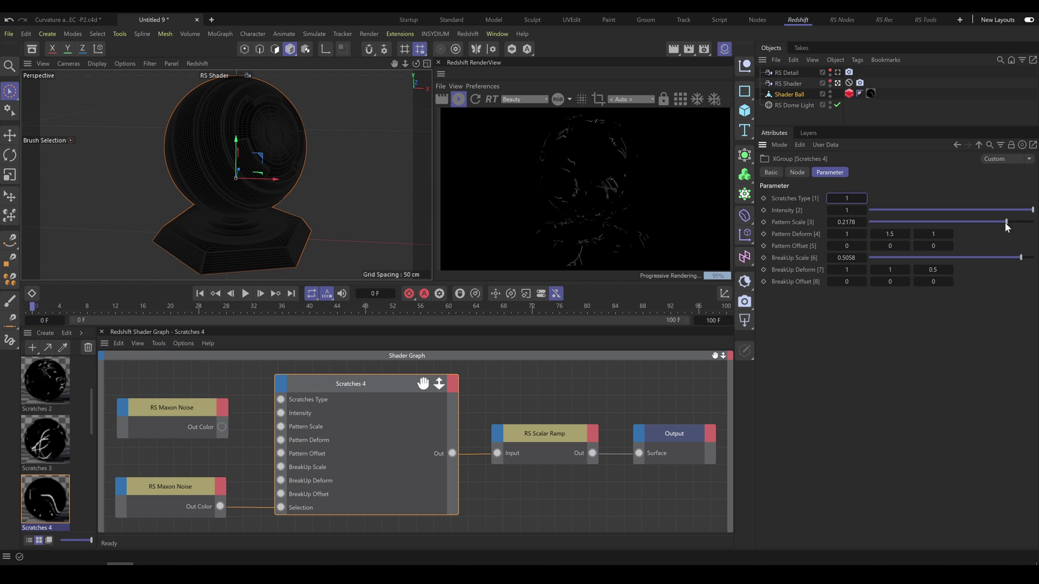
left_click_drag(1006, 222, 1014, 227)
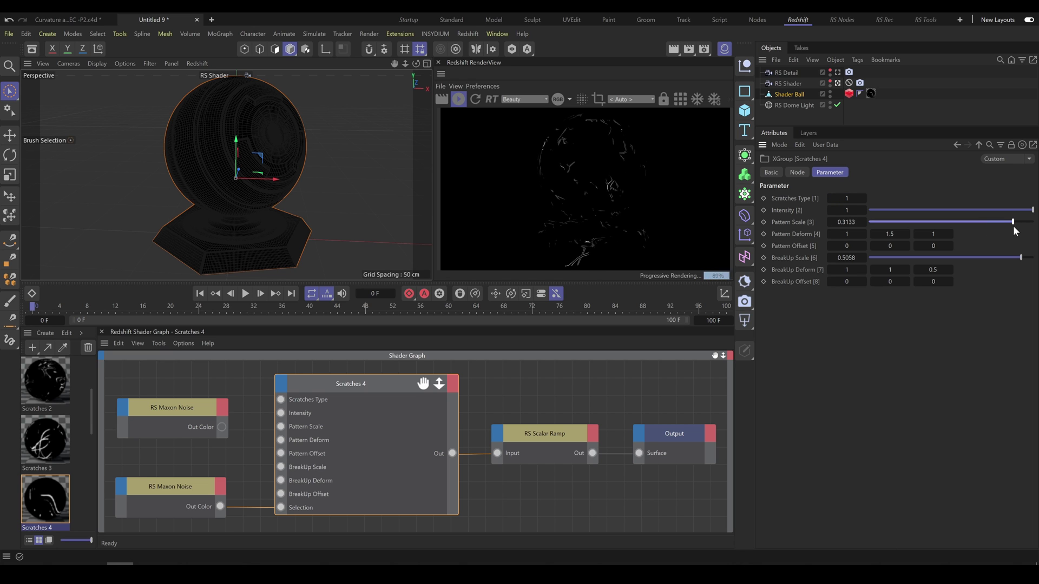
left_click(1015, 258)
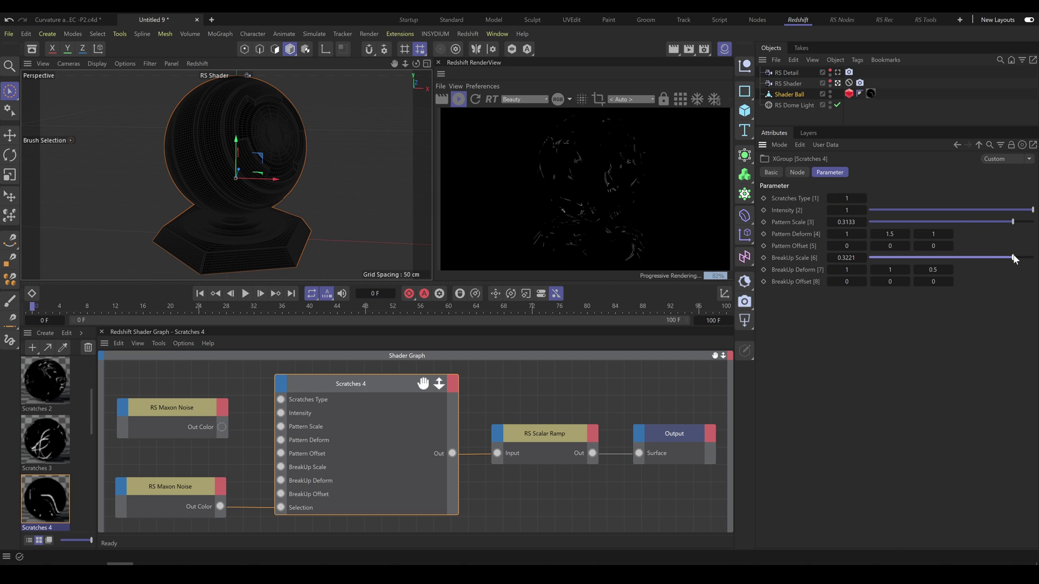
left_click(864, 197)
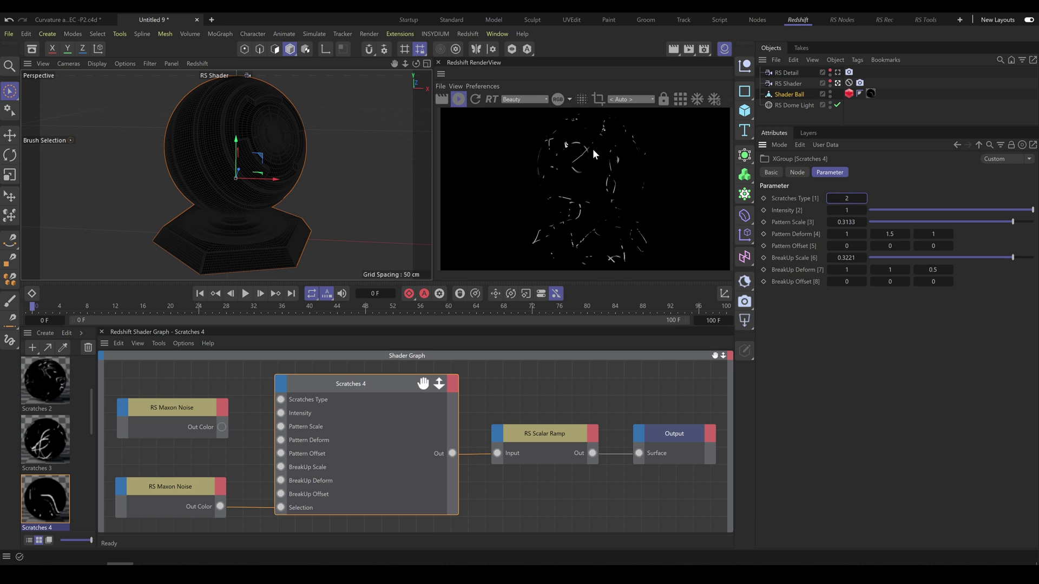